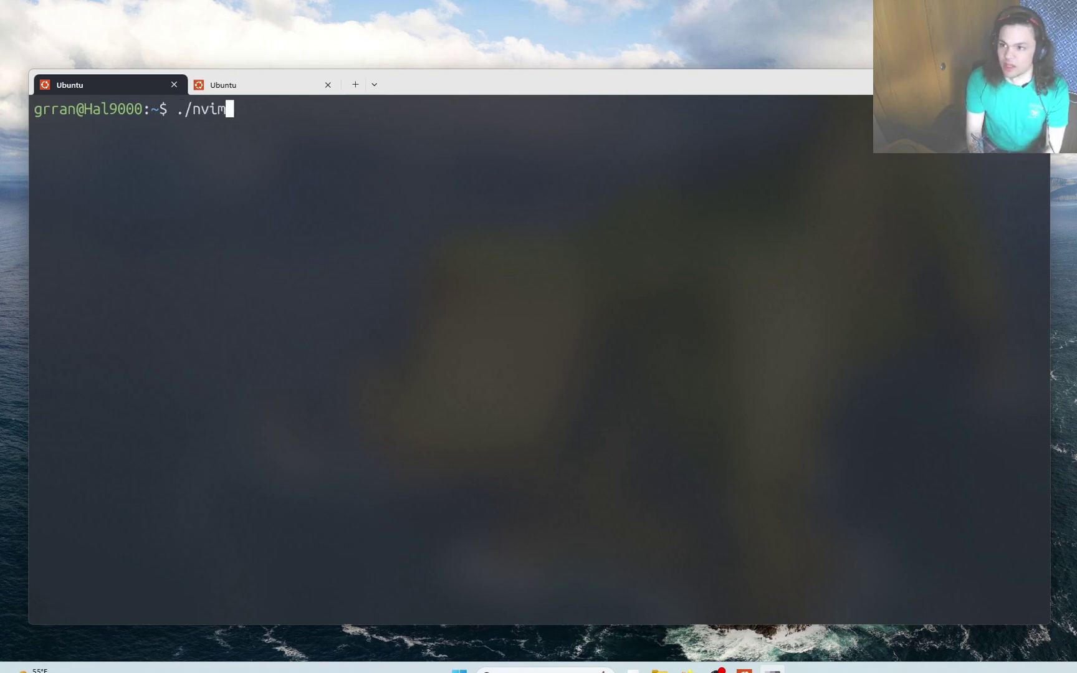
text(_install)
Step: Run the Neovim install script and print its contents
key(Return)
text(cat nvim)
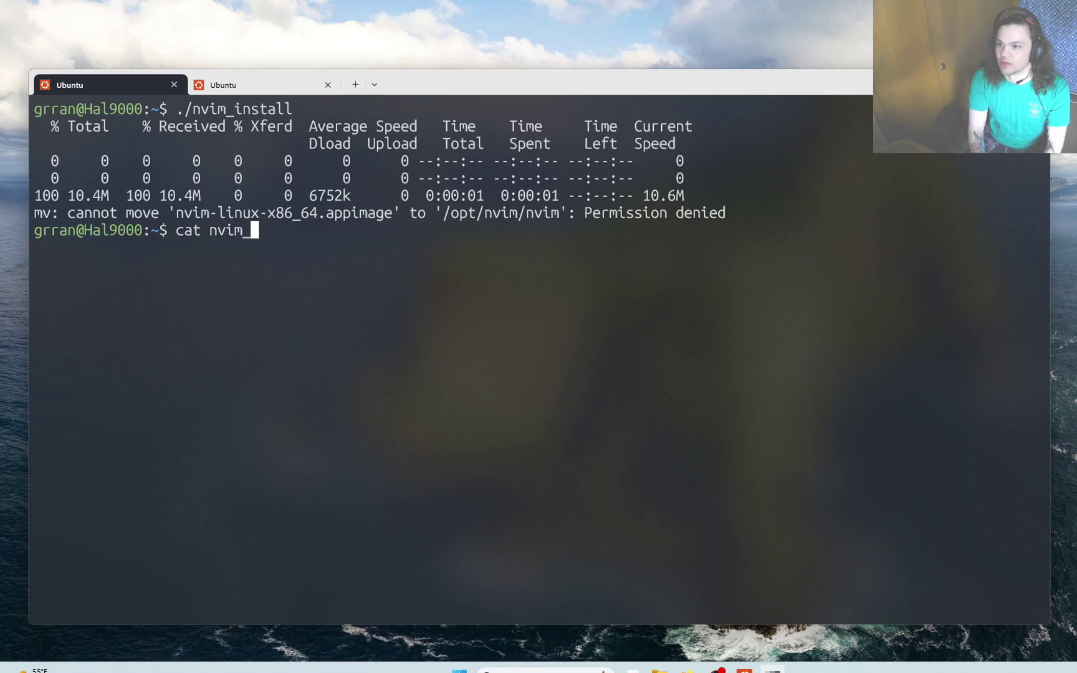
text(_install)
key(Return)
drag(300, 351, 33, 230)
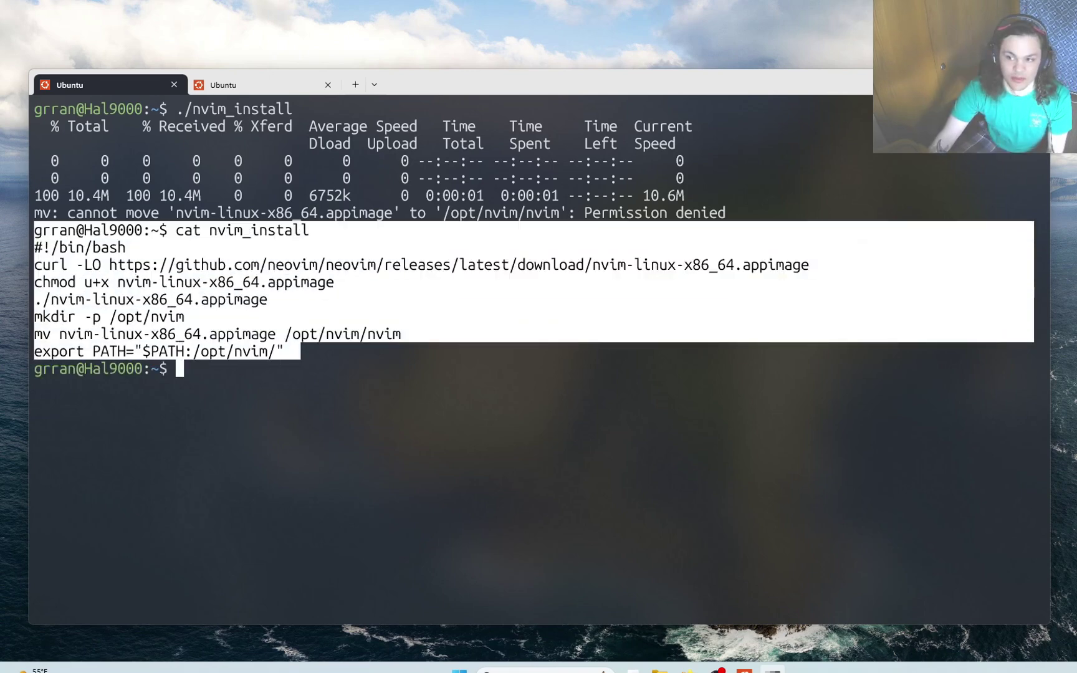
click(200, 441)
text(vim ~)
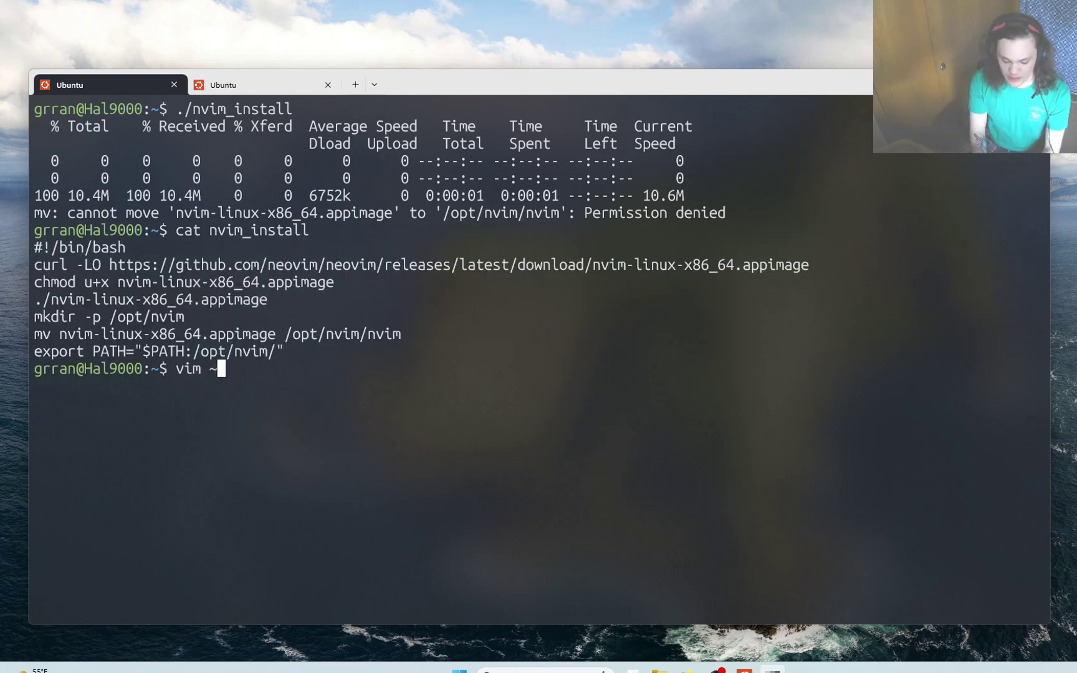
text(/.bashrc)
Step: Yank the alias and PATH lines from ~/.bashrc, then create ~/.config/nvim
key(Return)
key(shift+v)
text(j)
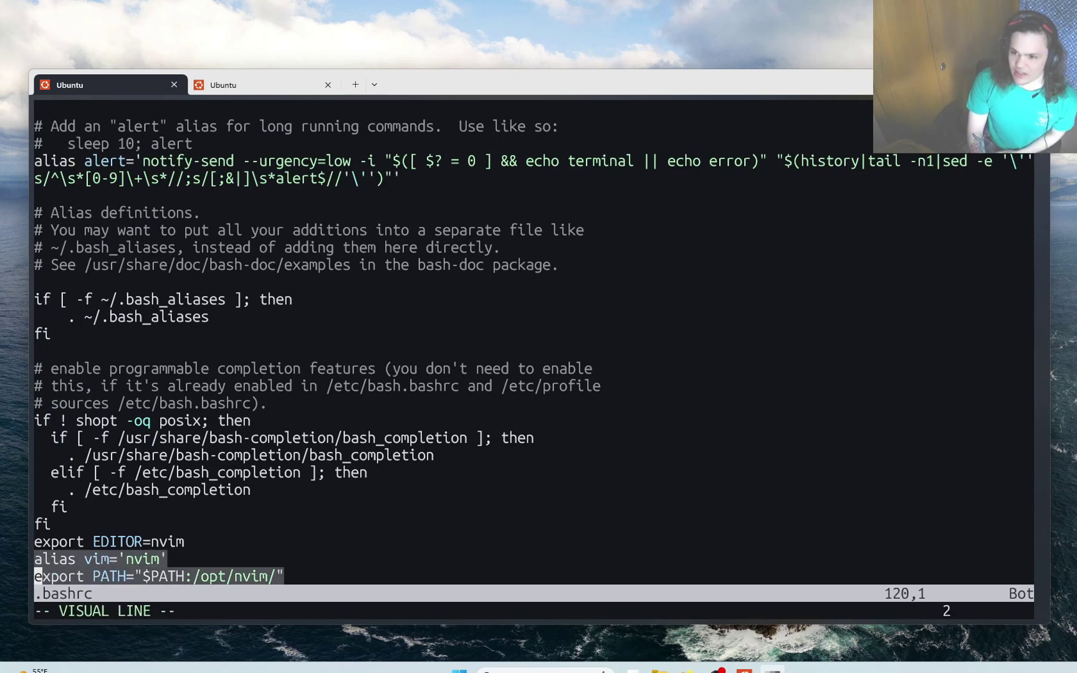
text(y:q)
key(Return)
text(cd .config)
key(Return)
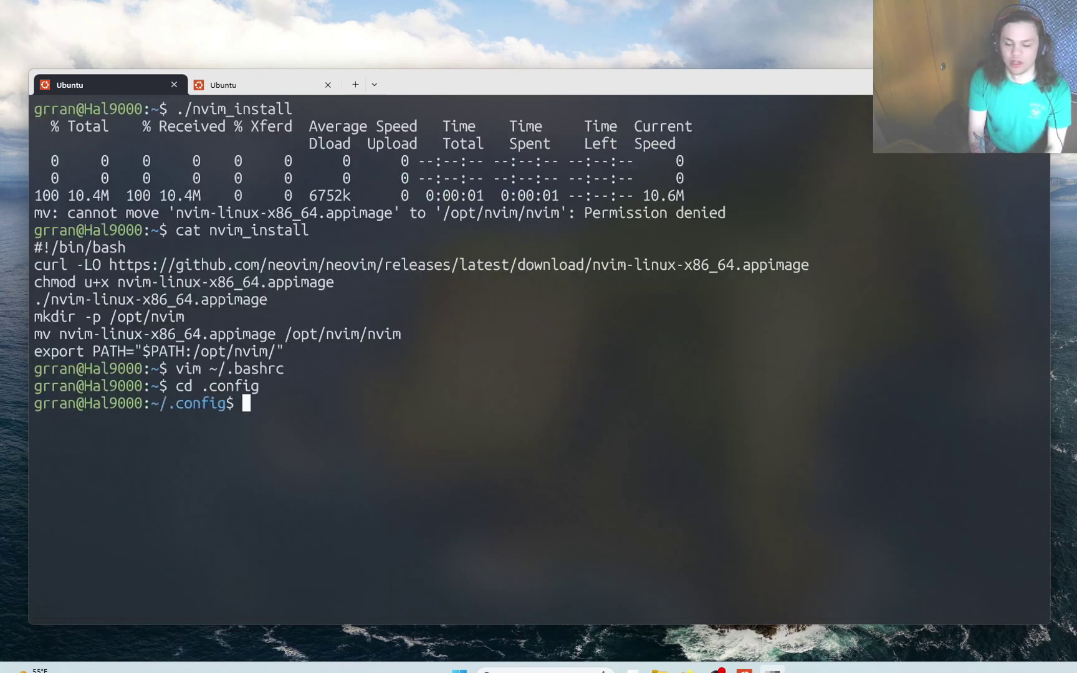
text(mkdir )
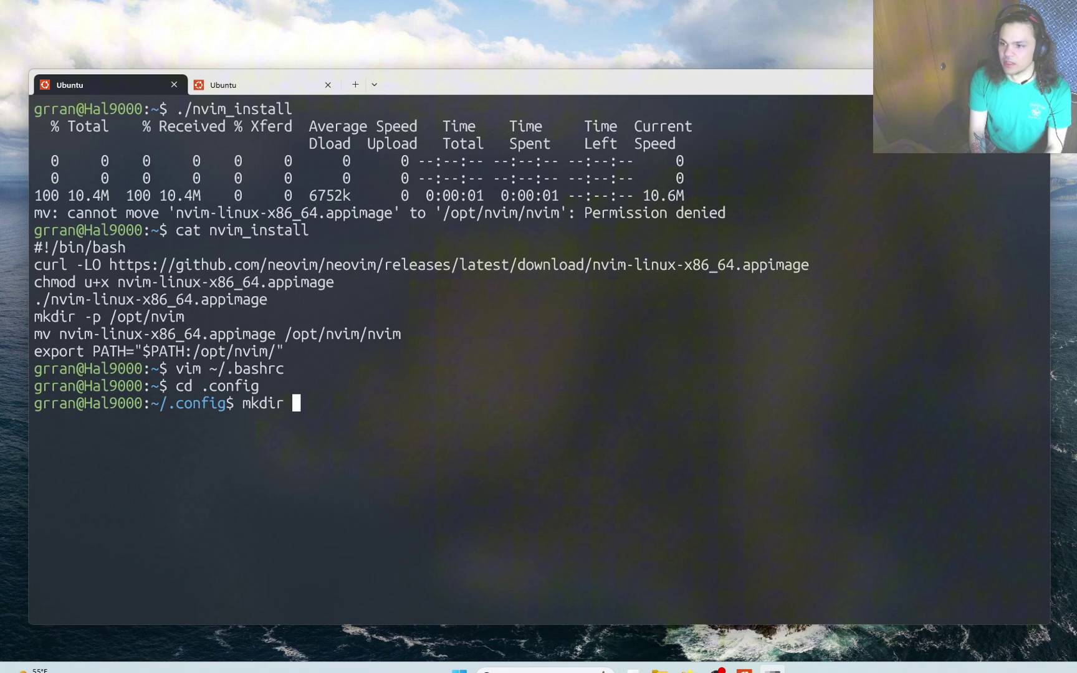
text(nvim)
key(Return)
text(nvim nvim)
key(Return)
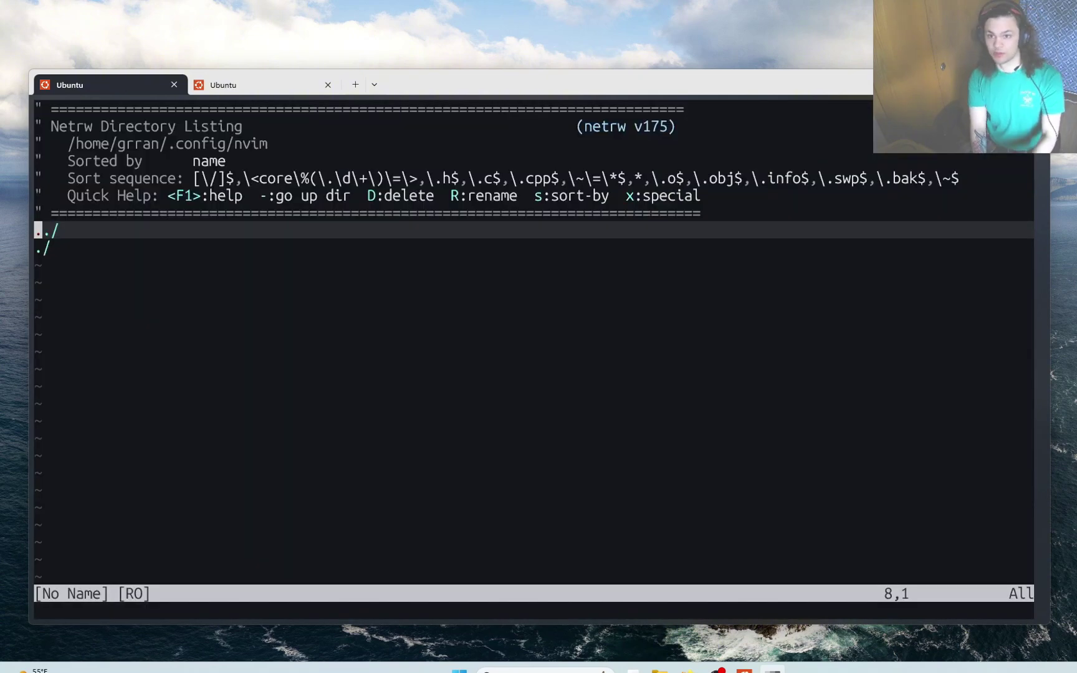
Step: Create and save an init.lua containing a print line in the nvim folder
key(percent)
text(init)
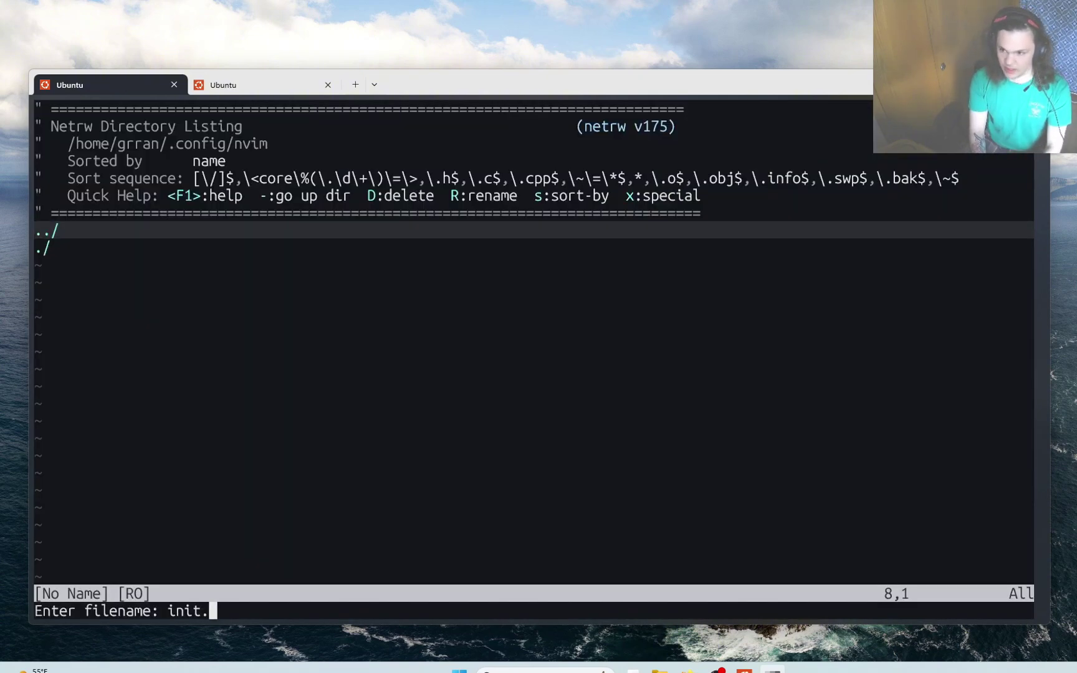
text(.lua)
key(Return)
text(iprint()
text(lo"))
key(Escape)
text(:w)
key(Return)
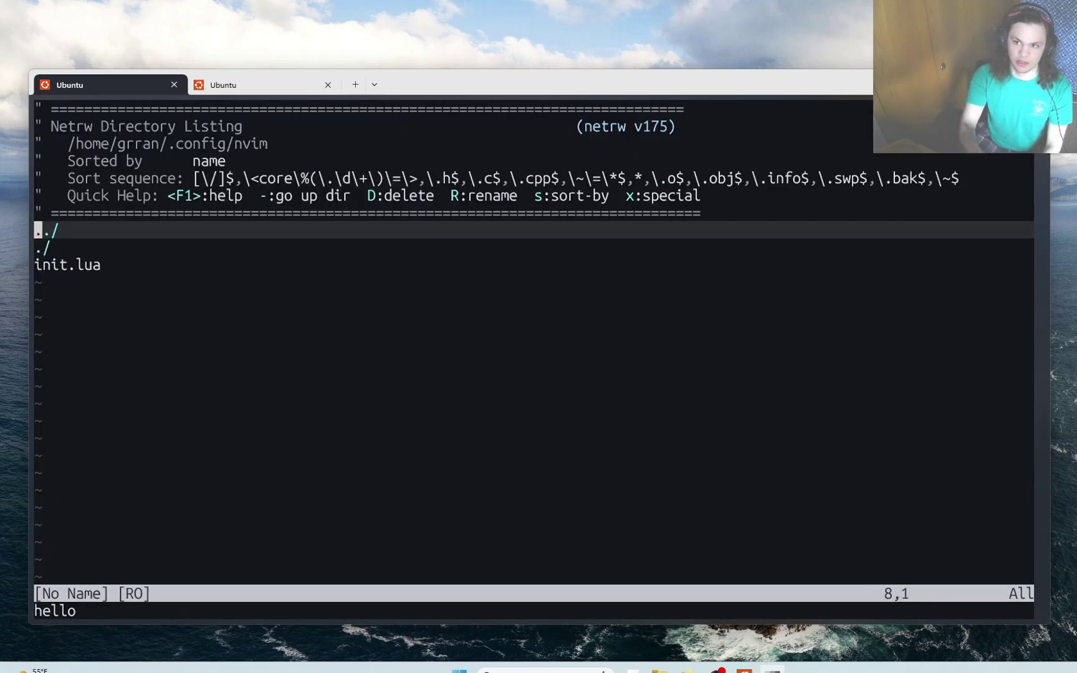
Step: Create the lua folder and a config folder inside it
key(j)
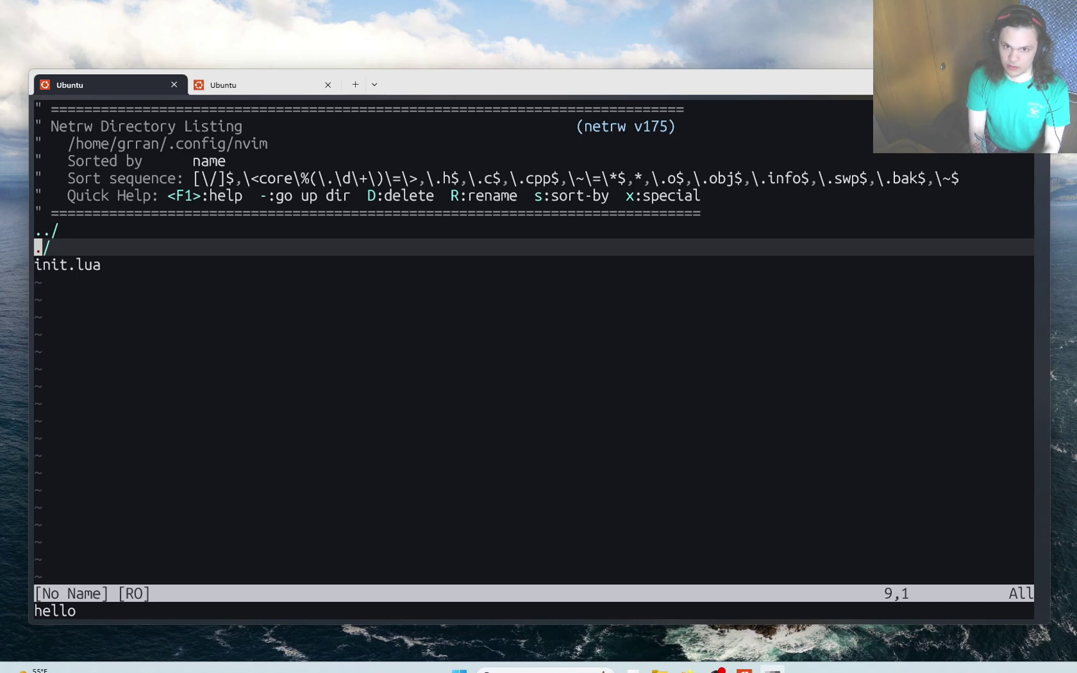
text(dlua)
key(Return)
key(j)
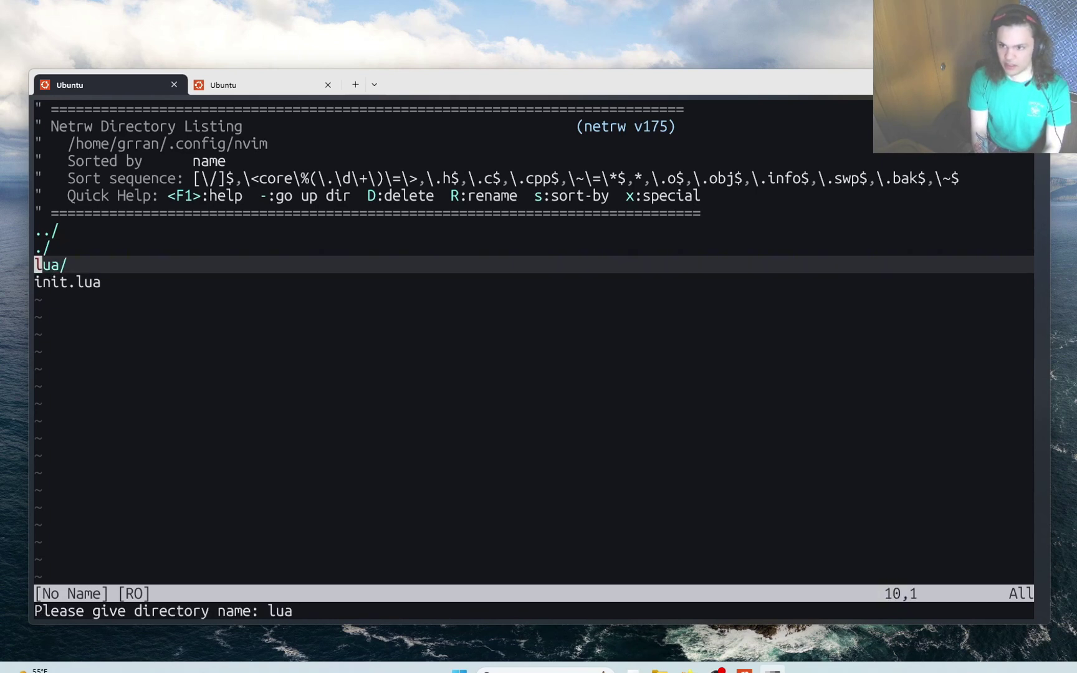
key(Return)
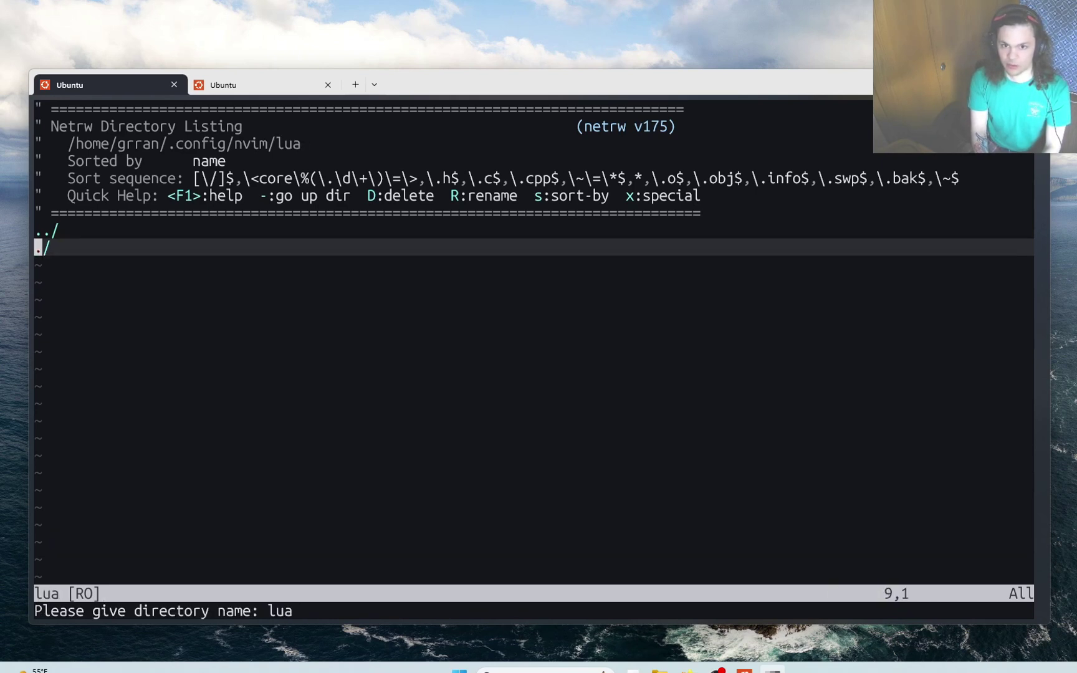
text(d)
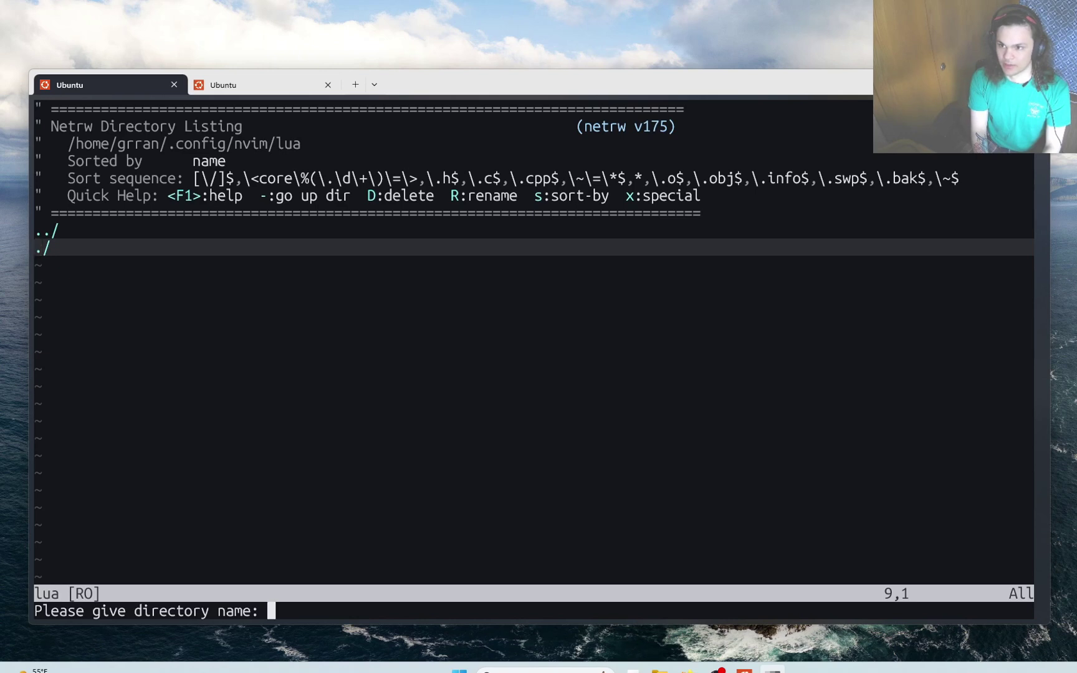
text(config)
key(Return)
key(j)
key(Return)
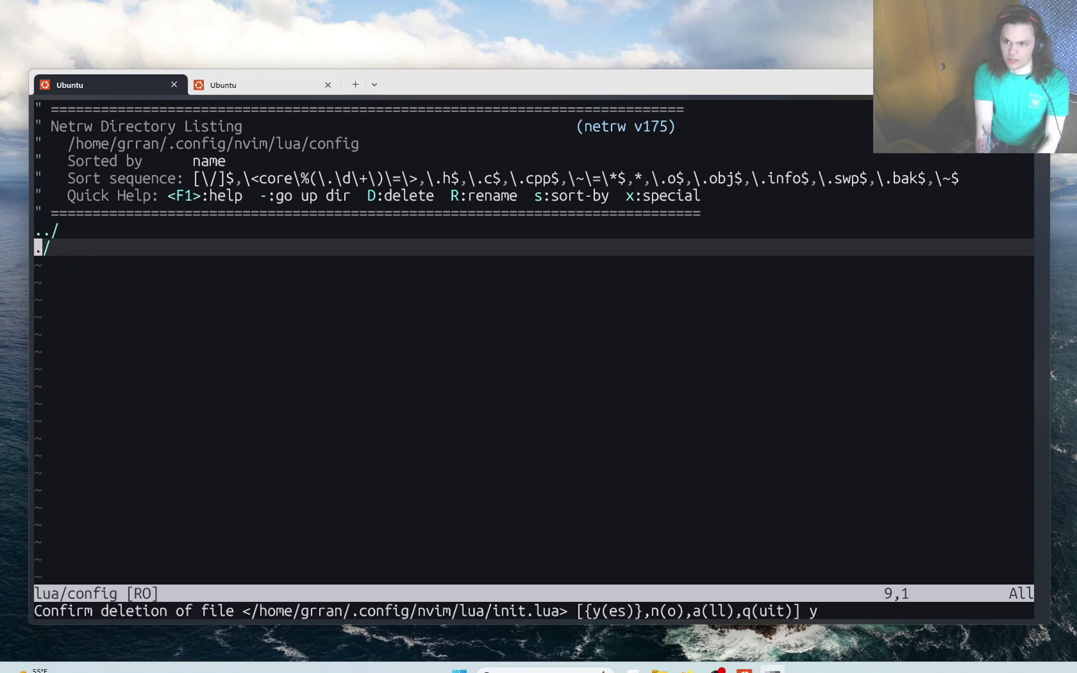
Step: Add lua/config/init.lua, require it from init.lua, and start naming remap.lua
key(percent)
text(init.lua)
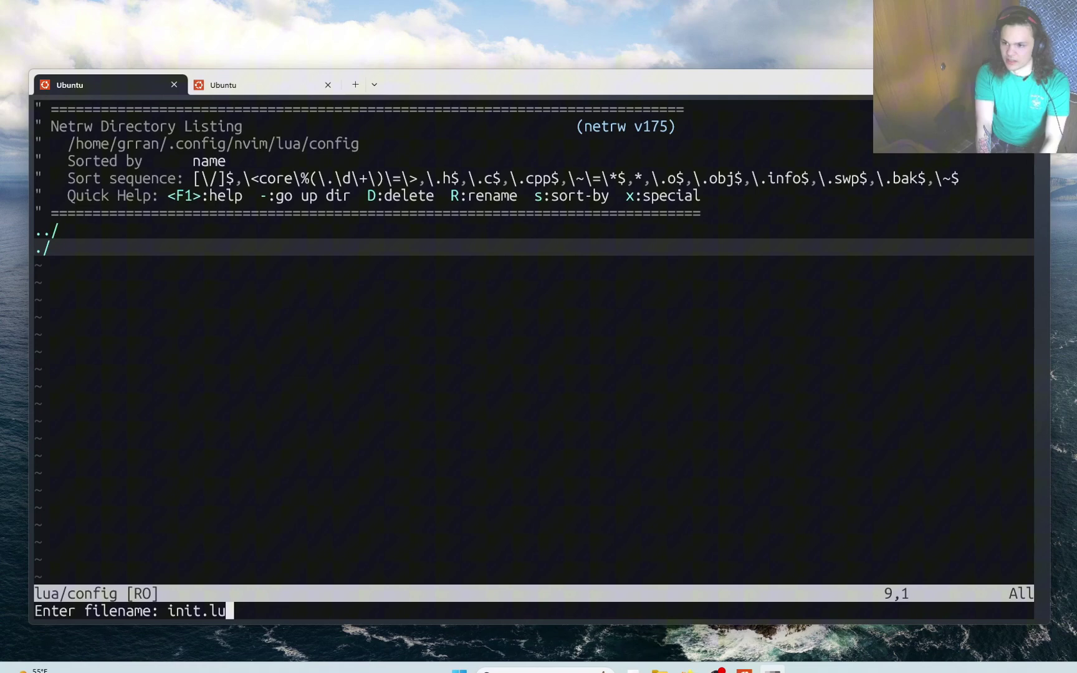
key(Return)
text(iprint("hello f)
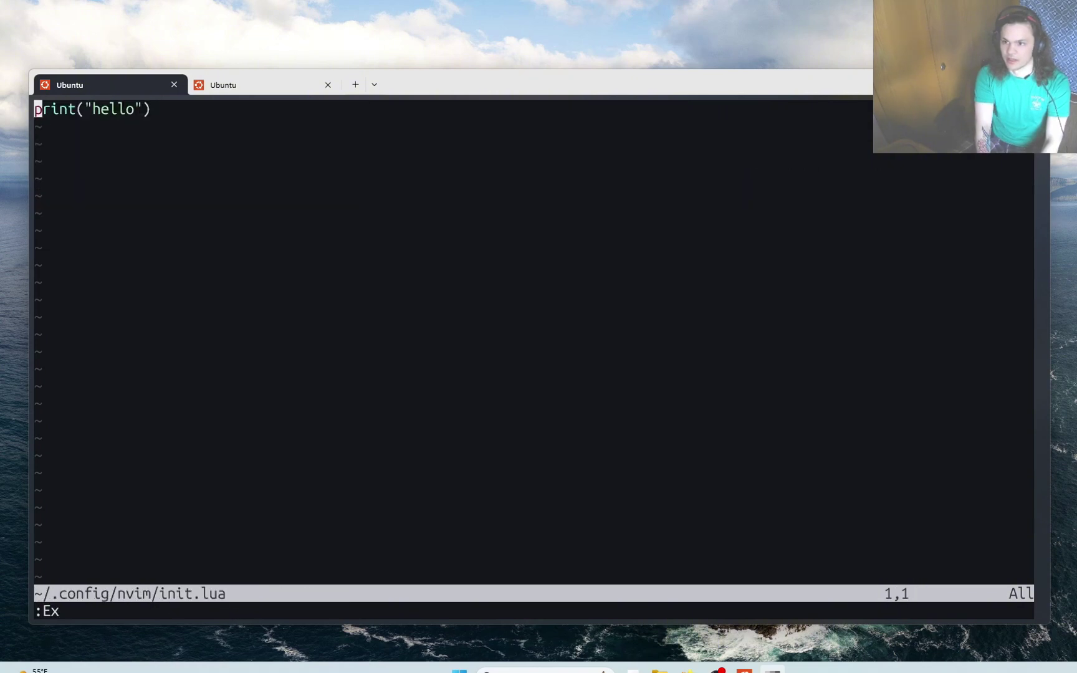
key(c)
key(c)
text(require("config.)
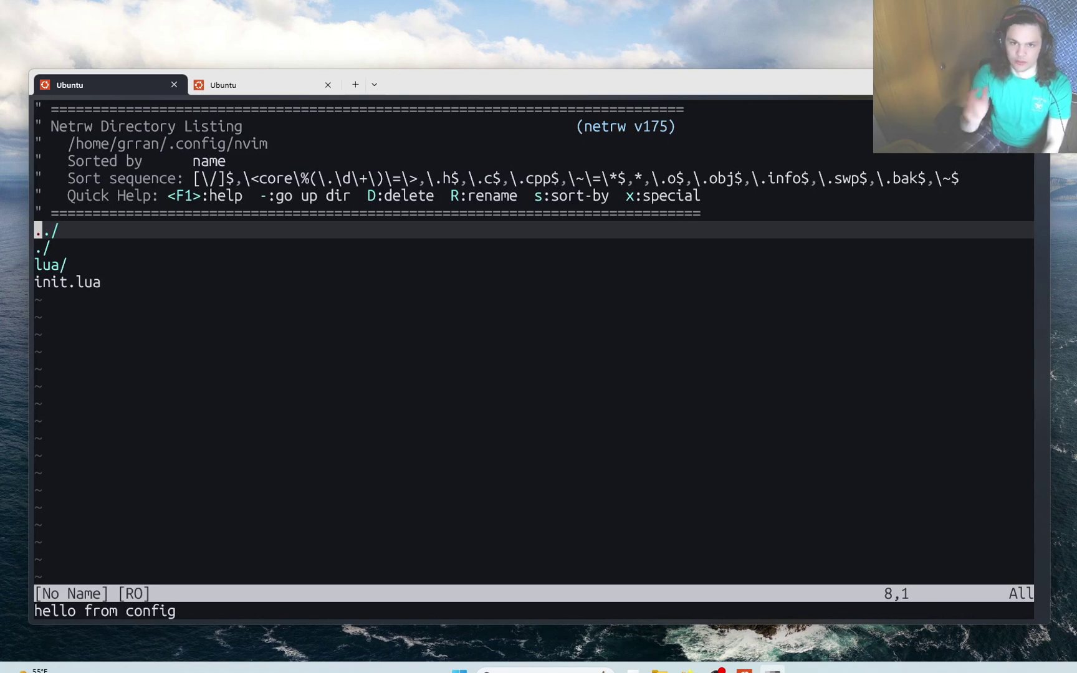
key(j)
key(j)
key(Return)
key(j)
key(j)
key(Return)
key(percent)
text(remap.lua)
key(Return)
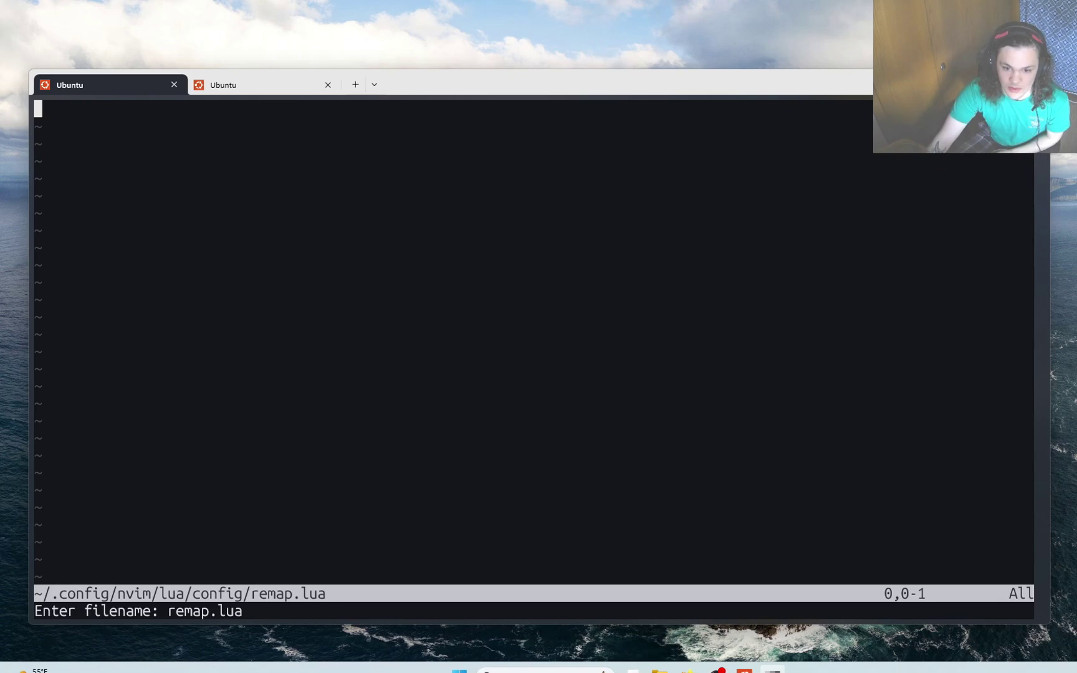
Step: Paste the space mapleader and <leader>pv file-explorer keymap into remap.lua
key(alt+Tab)
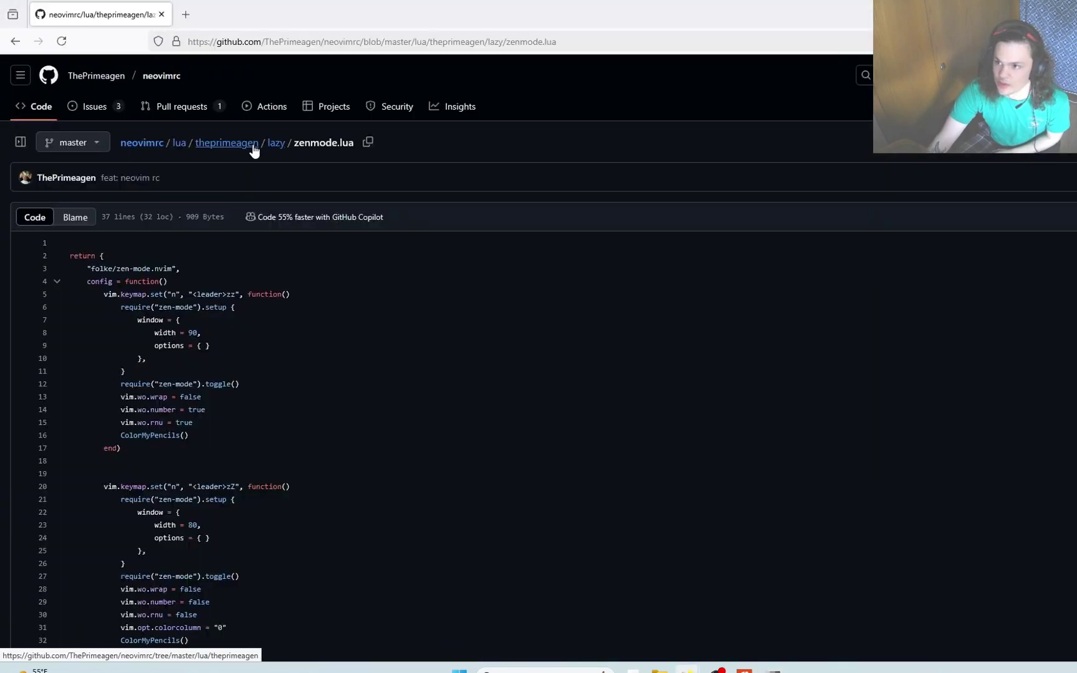
drag(261, 269, 13, 245)
key(ctrl+c)
key(alt+Tab)
key(ctrl+v)
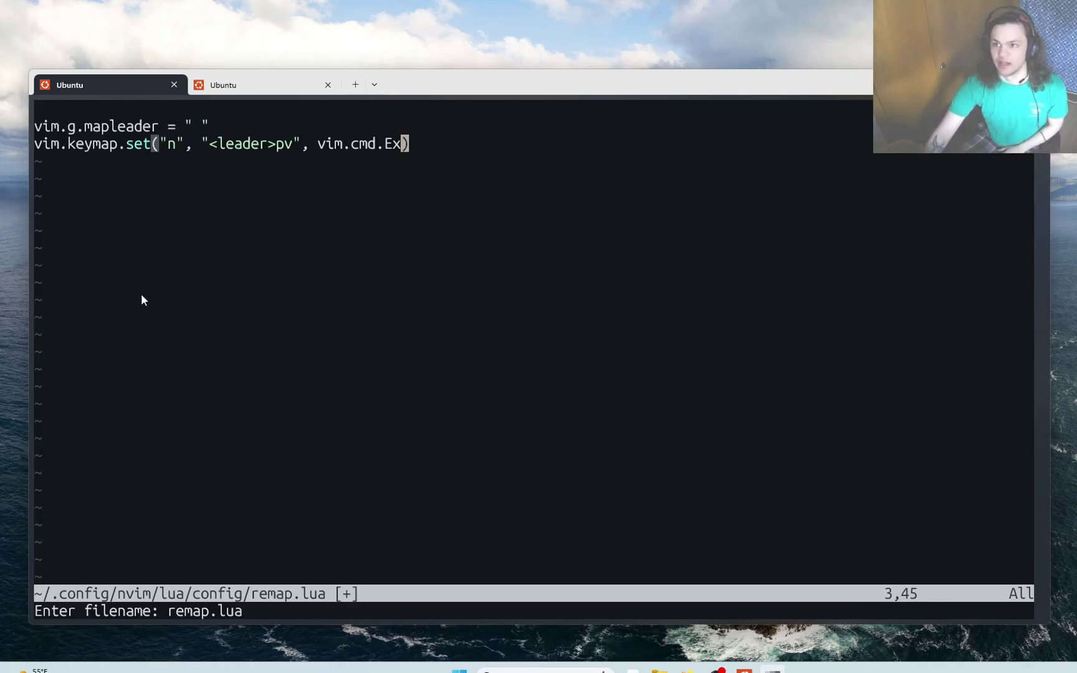
mouse_move(213, 106)
mouse_down()
mouse_move(73, 139)
mouse_move(228, 126)
mouse_move(320, 134)
mouse_up()
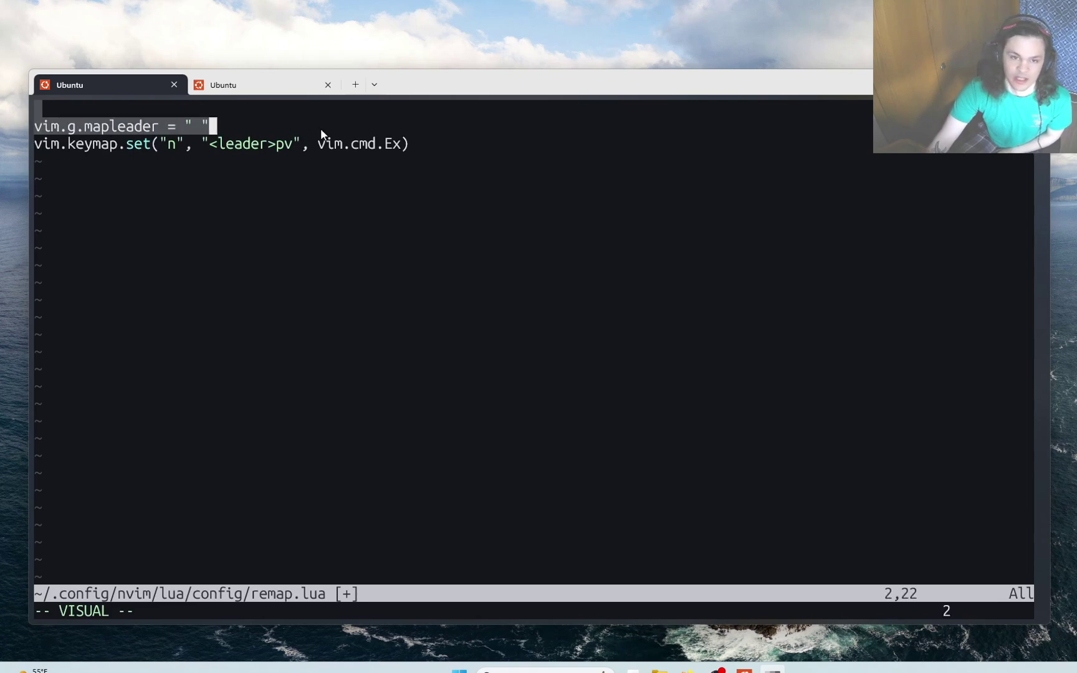
drag(211, 147, 435, 148)
click(289, 145)
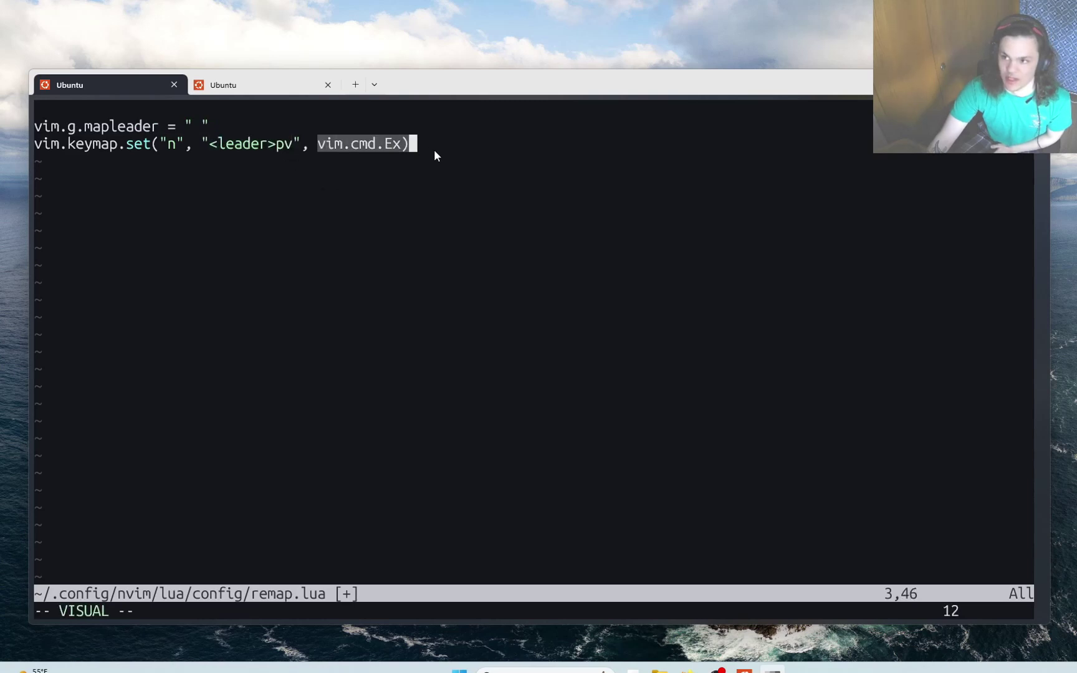
key(Escape)
text(:so)
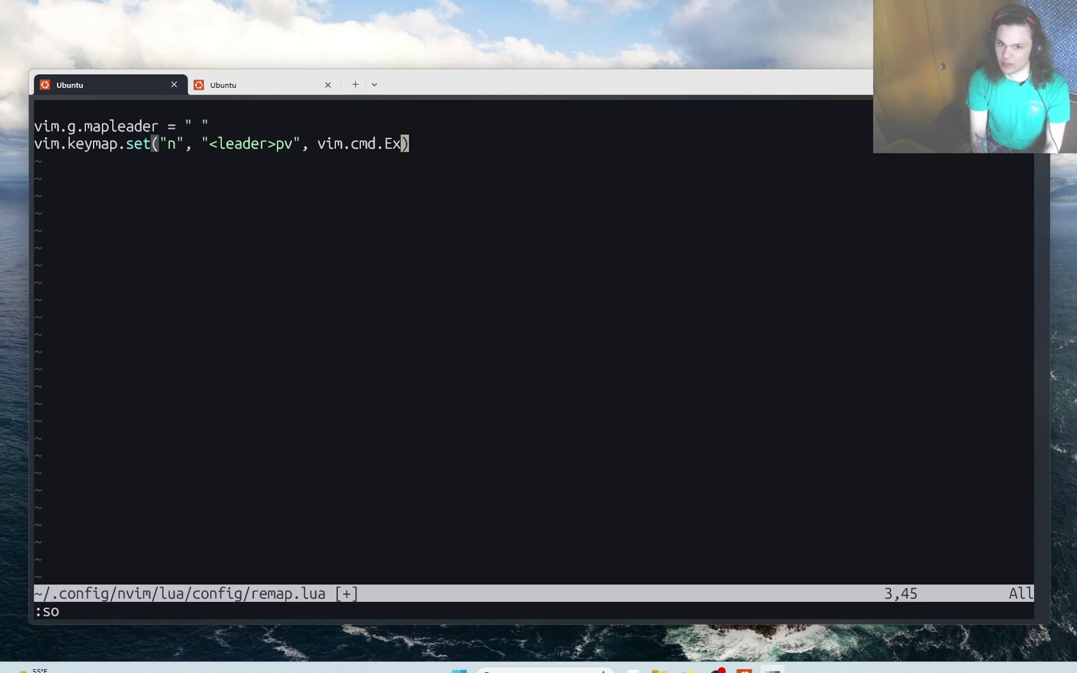
text(v)
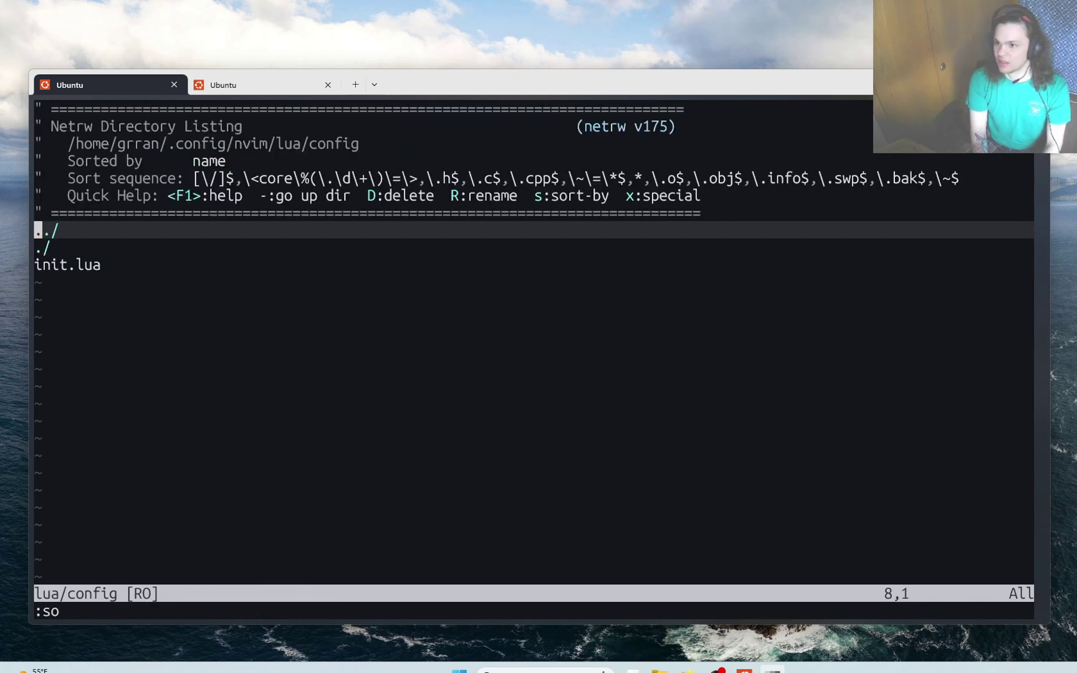
Step: Add require("config.remap") as the first line of config's init.lua
key(j)
key(j)
key(Return)
text(Orequire("config.remp)
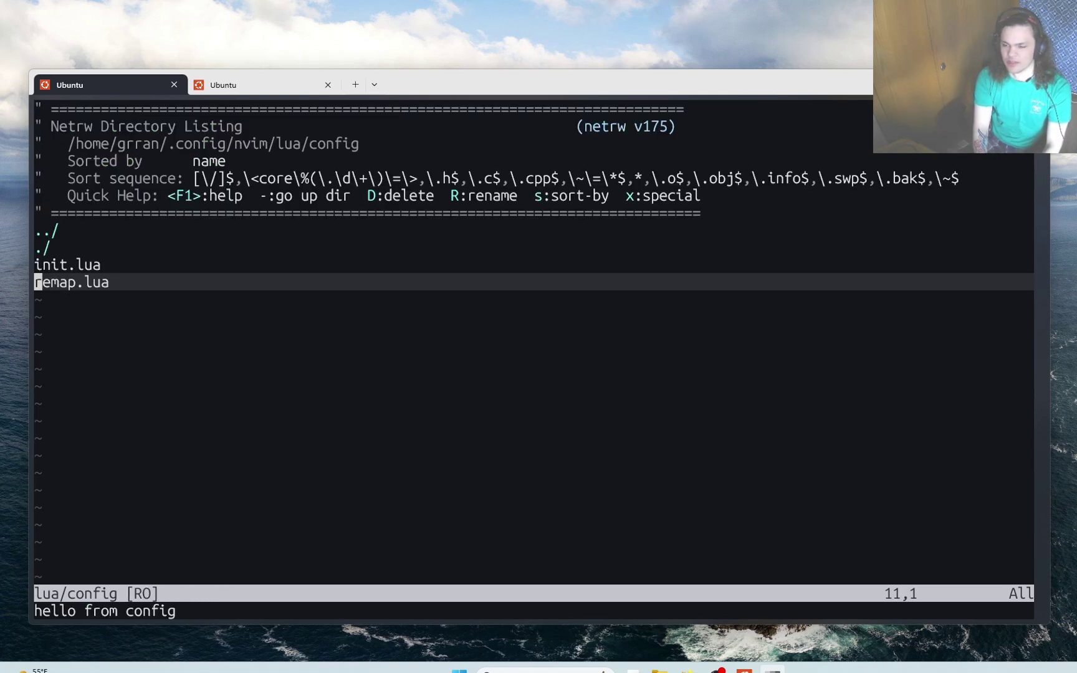
key(percent)
text(lazy.)
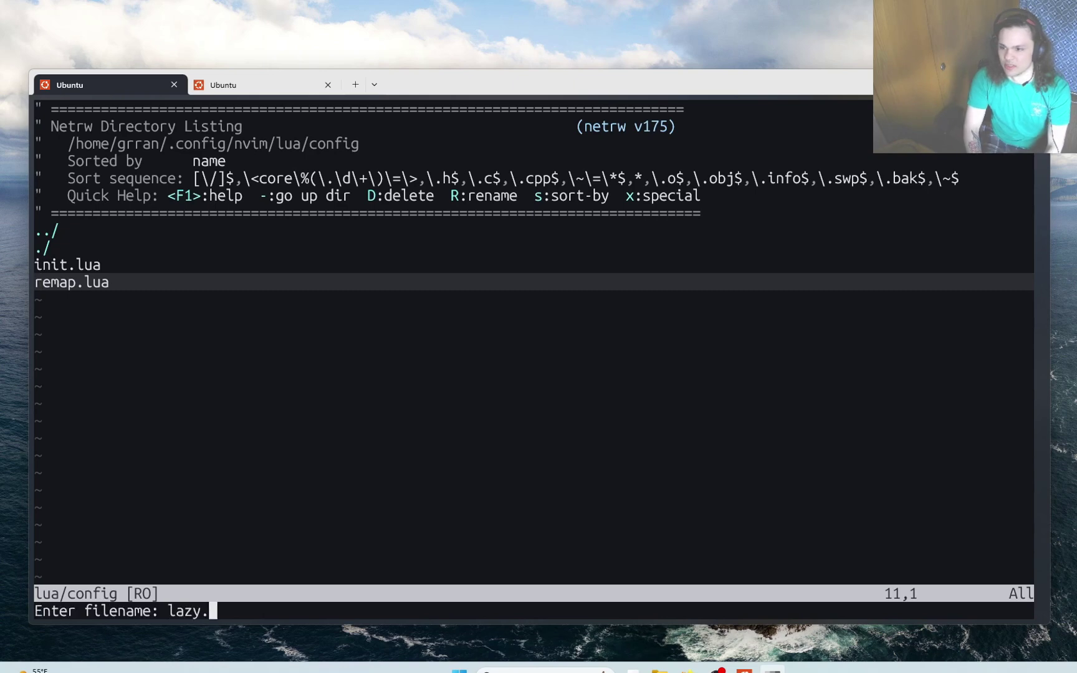
text(lua)
Step: Create lazy.lua and paste the lazy.nvim bootstrap code into it
key(Return)
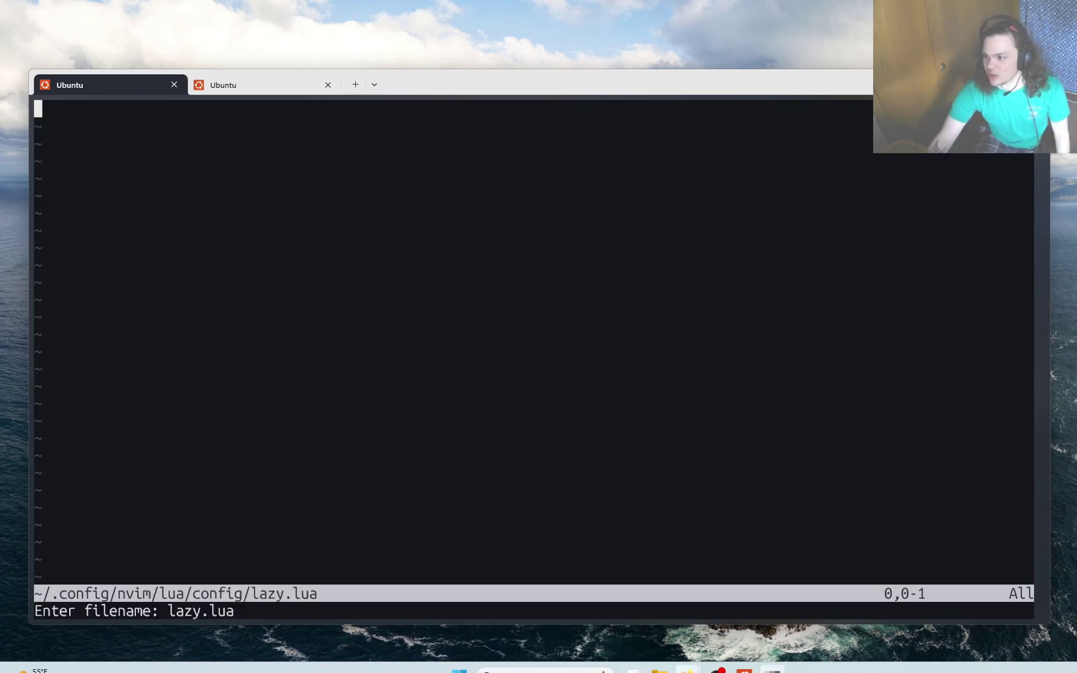
mouse_move(687, 671)
click(821, 602)
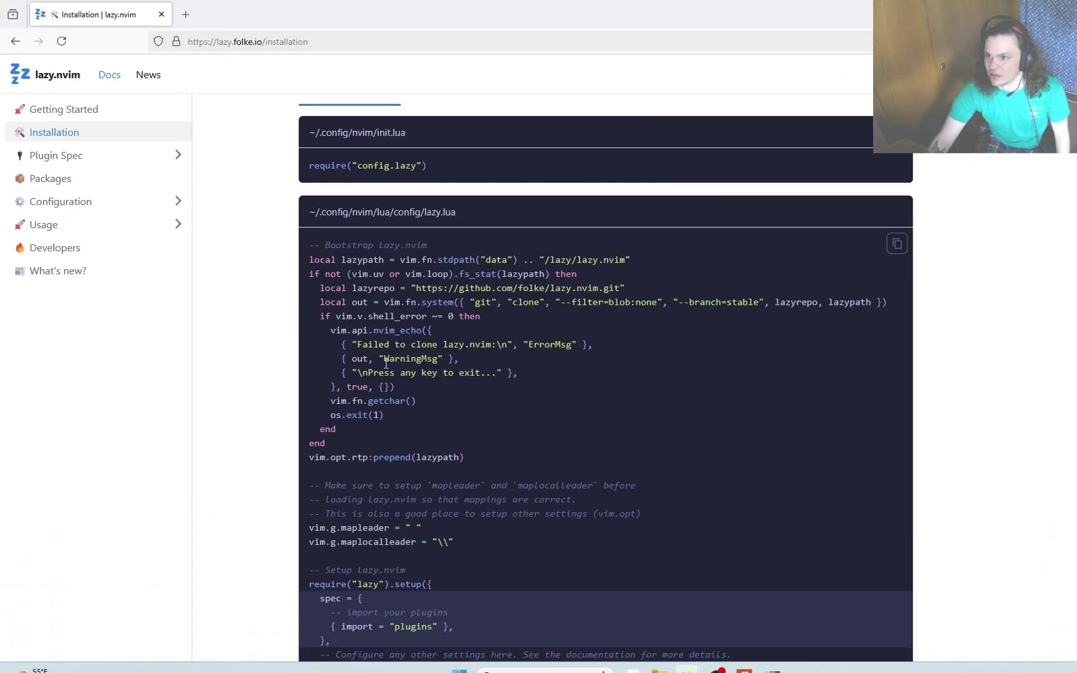
drag(310, 245, 337, 620)
key(ctrl+c)
key(alt+Tab)
key(ctrl+v)
text(:)
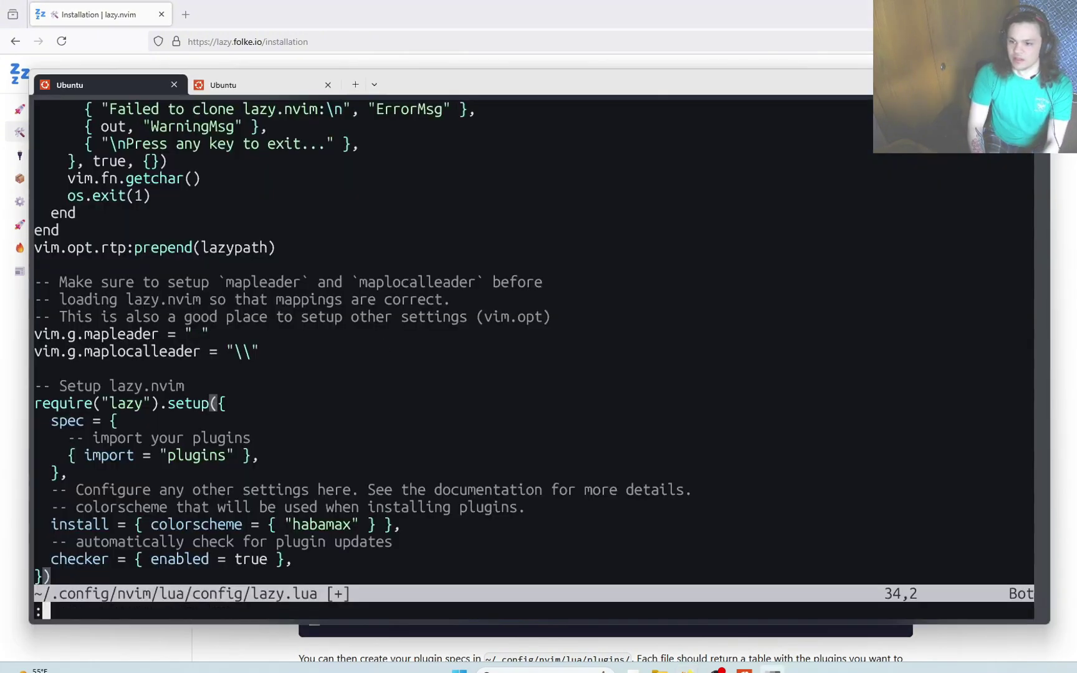
text(w)
Step: Change the lazy.lua import spec to "config.plugins"
key(Return)
key(Up)
key(Up)
key(Up)
key(Right)
key(Right)
key(Right)
text(ico)
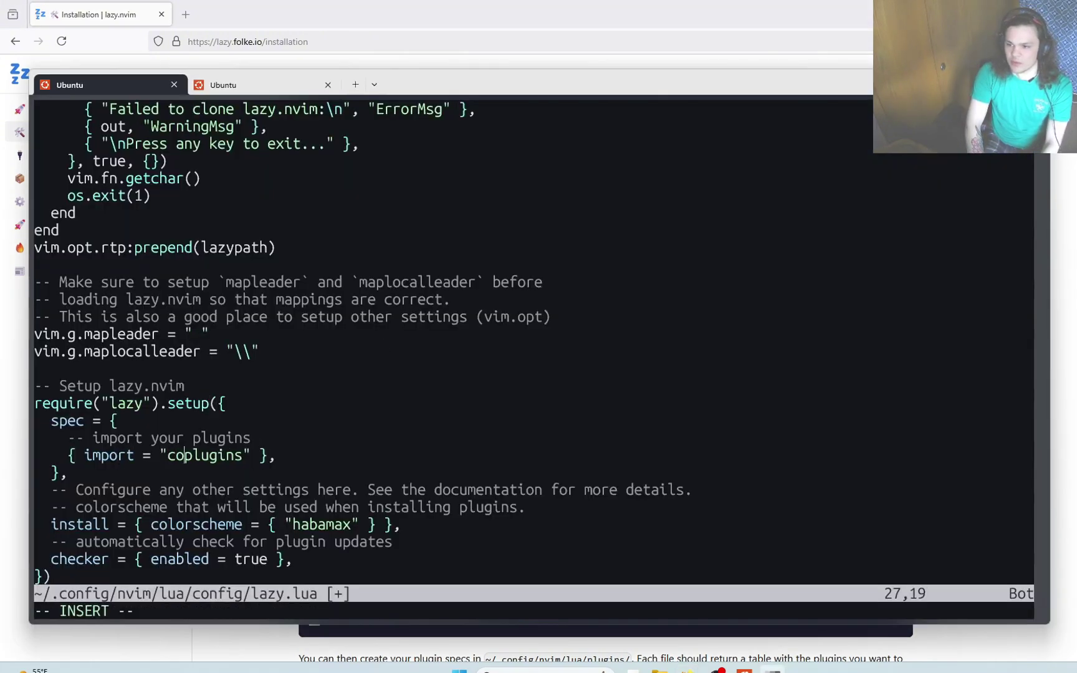
text(nfig.)
key(Escape)
text(:)
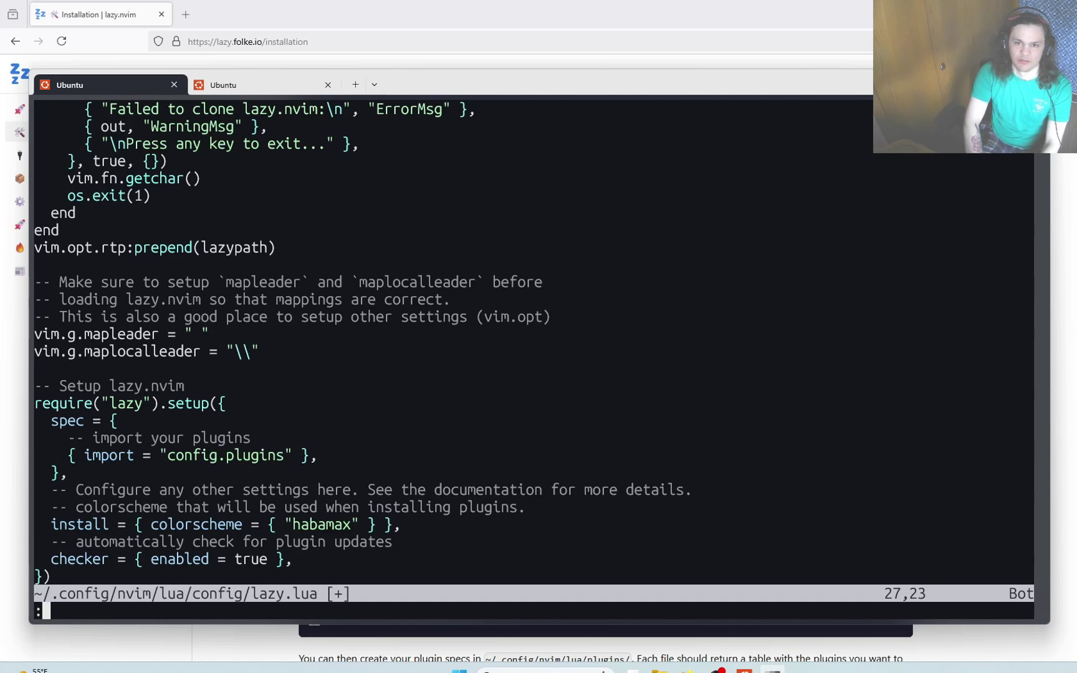
text(w)
Step: Require config.lazy in init.lua and create a plugins directory
key(Return)
key(ctrl+o)
text(or)
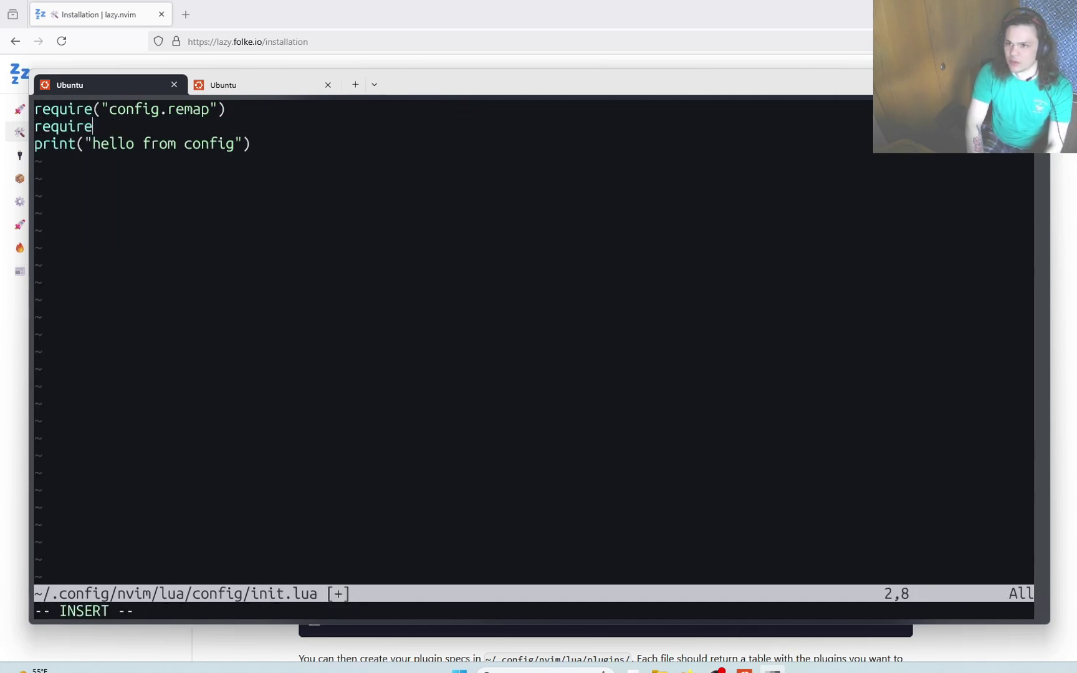
text(onfig.lazy)
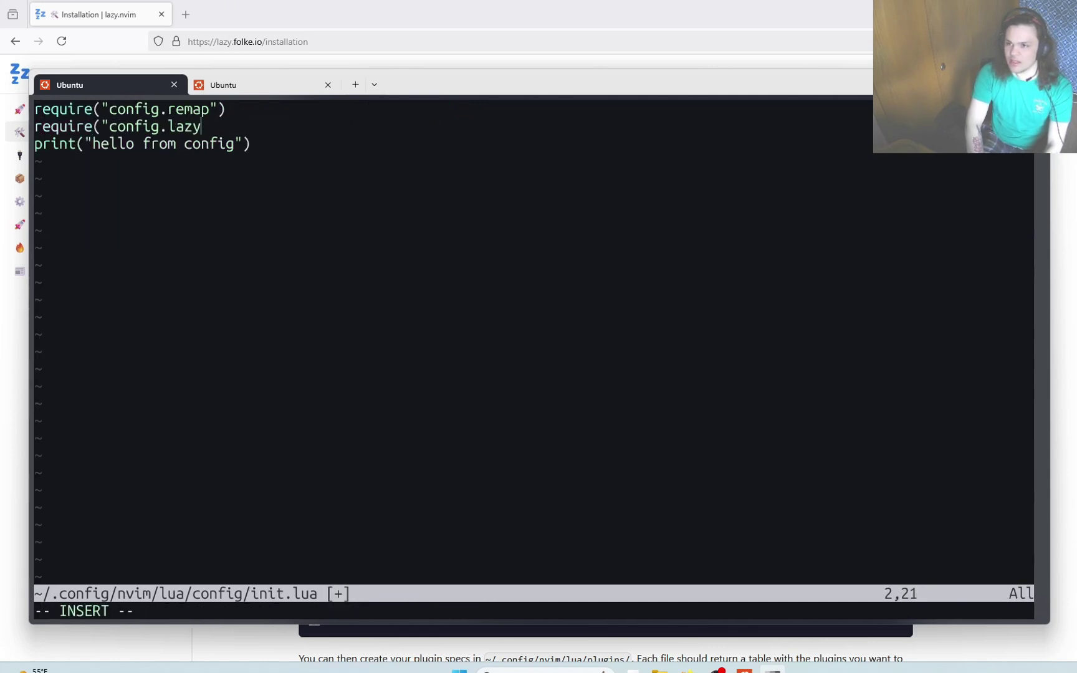
key(Escape)
key(u)
key(ctrl+o)
text(dplugins)
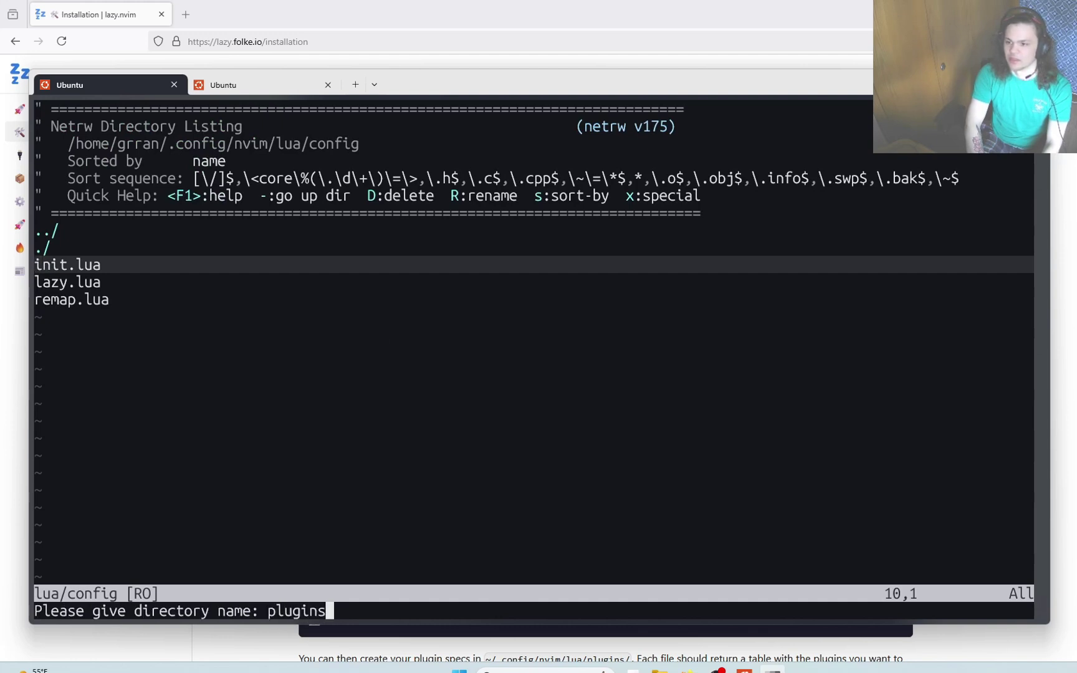
key(Return)
key(percent)
text(telescope)
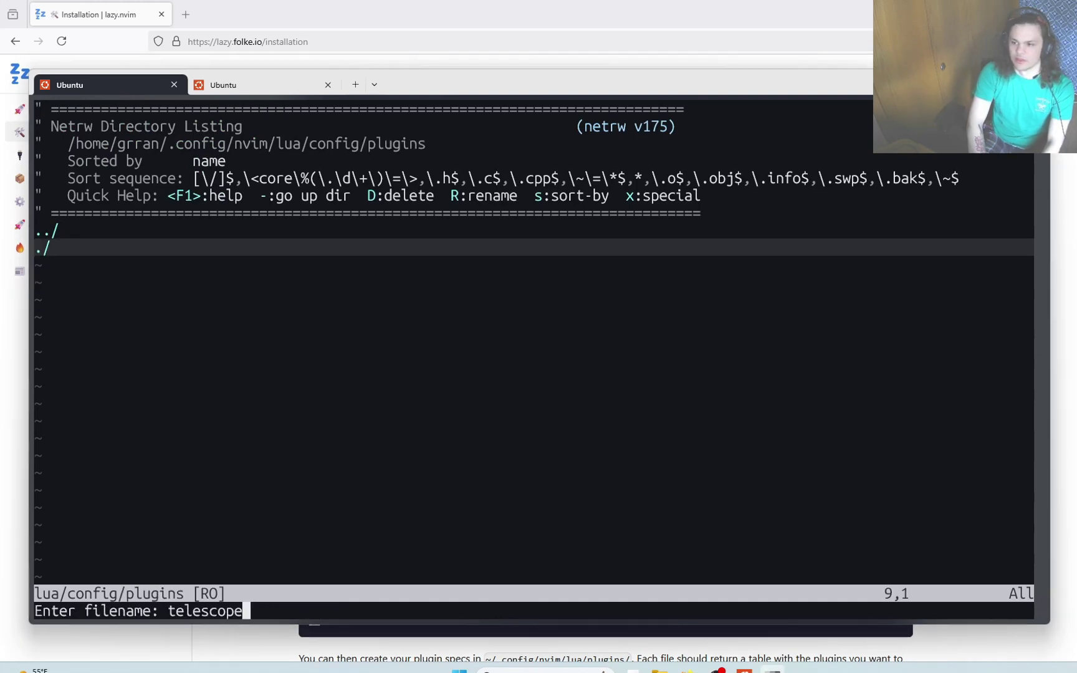
text(.lua)
Step: Create telescope.lua from the reference spec, pinned to tag 0.1.8, and save it
key(Return)
click(234, 143)
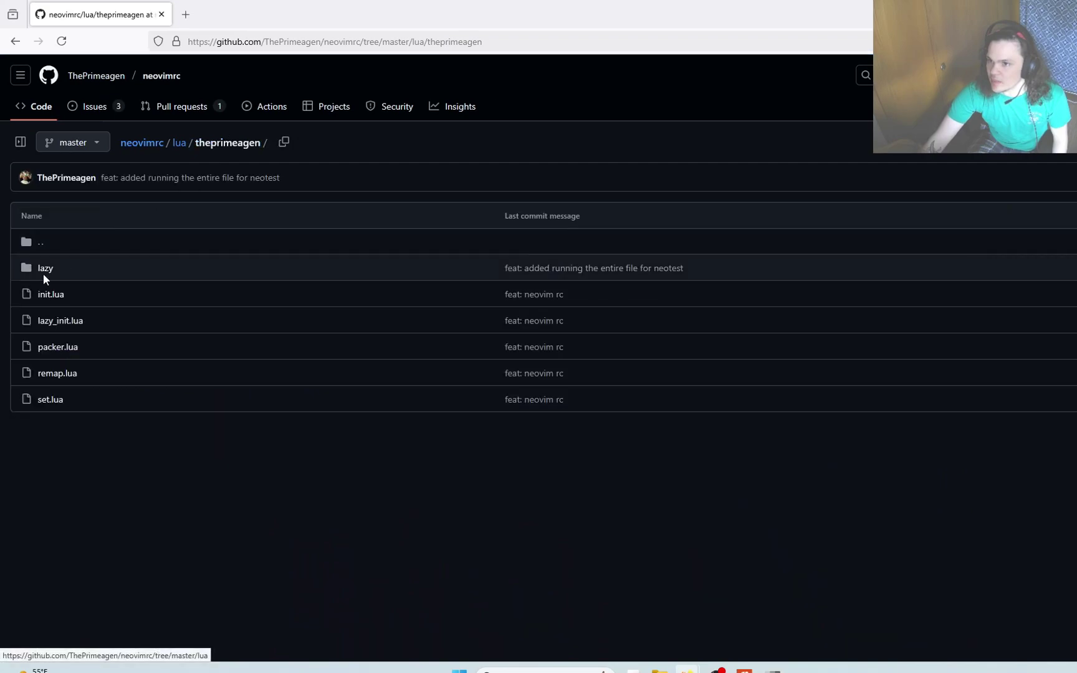
click(43, 273)
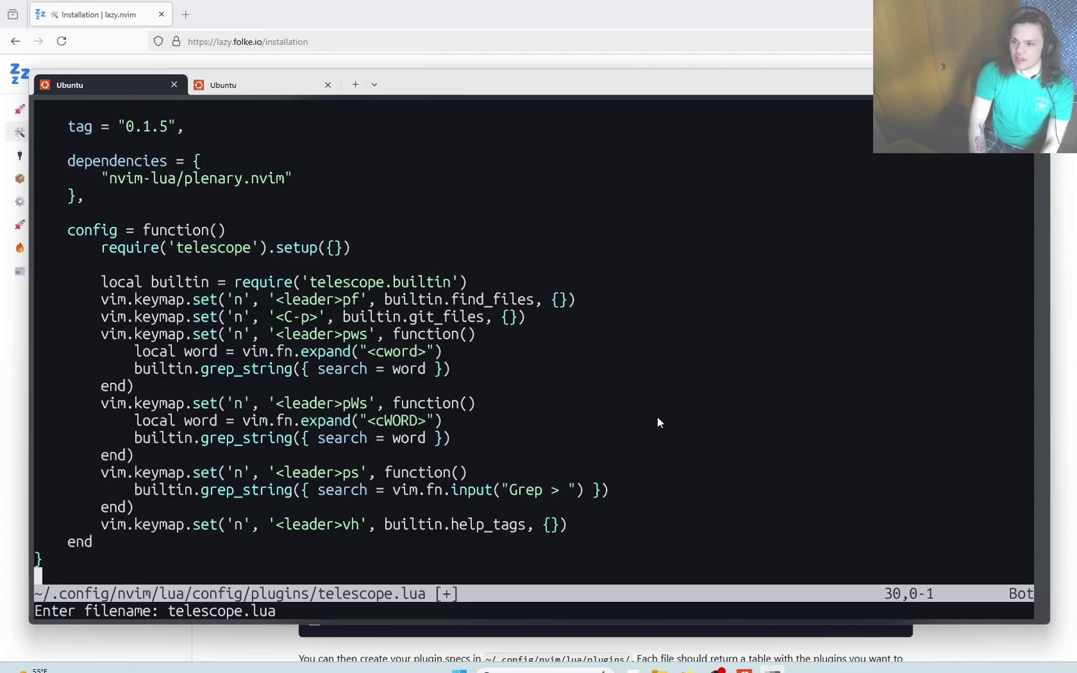
text(us8)
key(Escape)
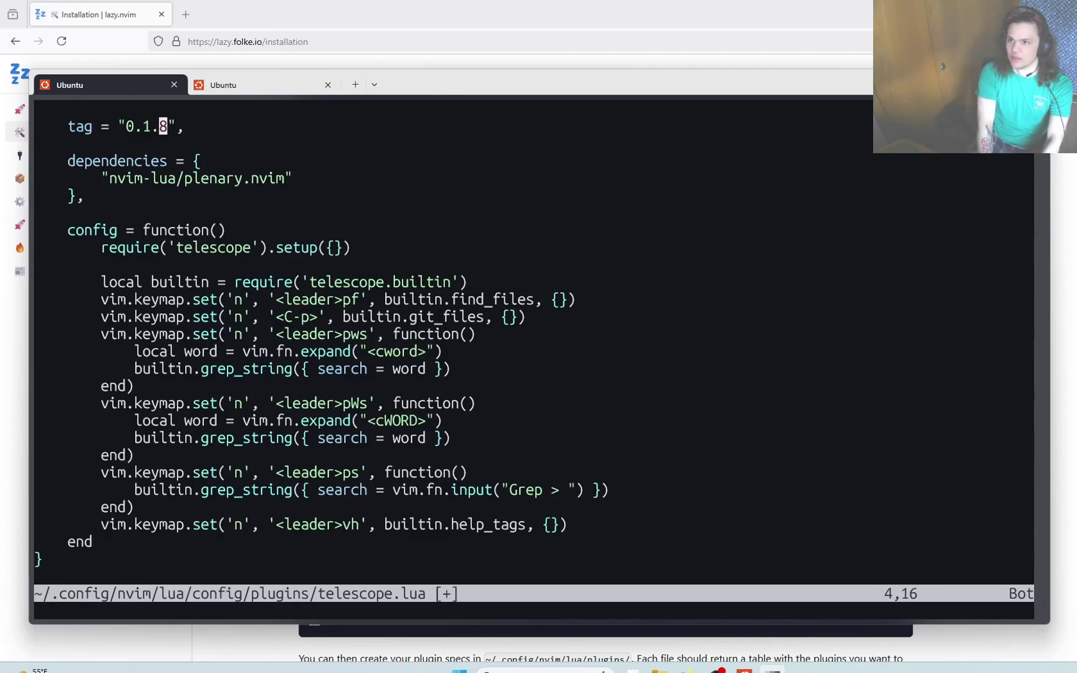
text(:Ex)
key(Return)
text(:Lazy)
Step: Install and update plugins in the Lazy plugin manager, then close it
key(Return)
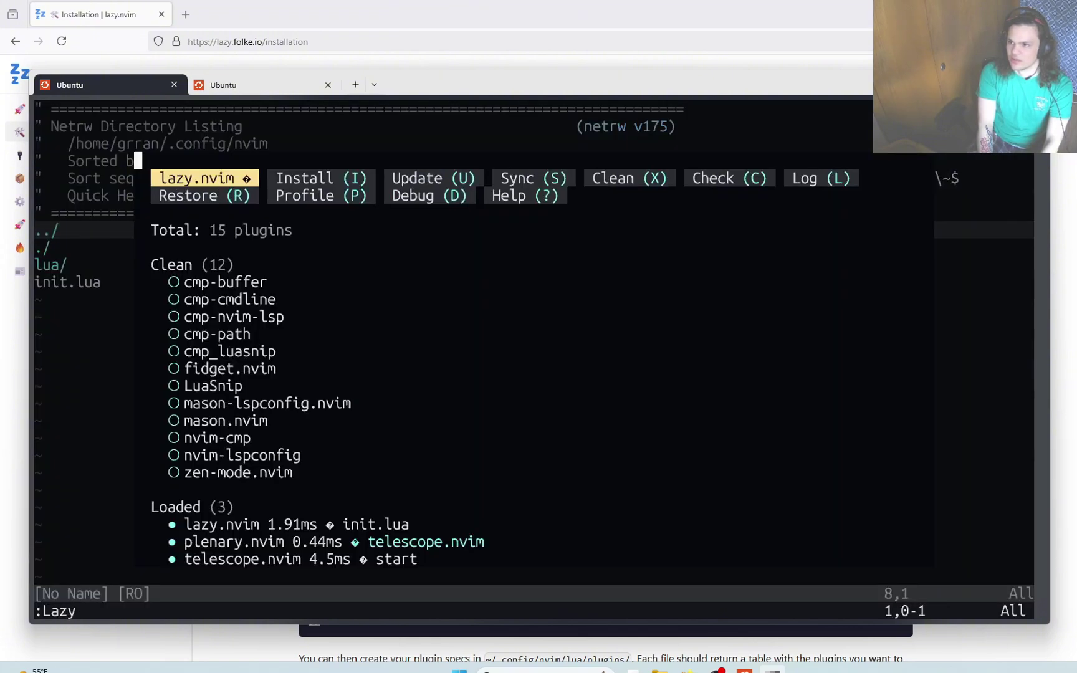
key(shift+i)
key(shift+u)
text(:)
key(Escape)
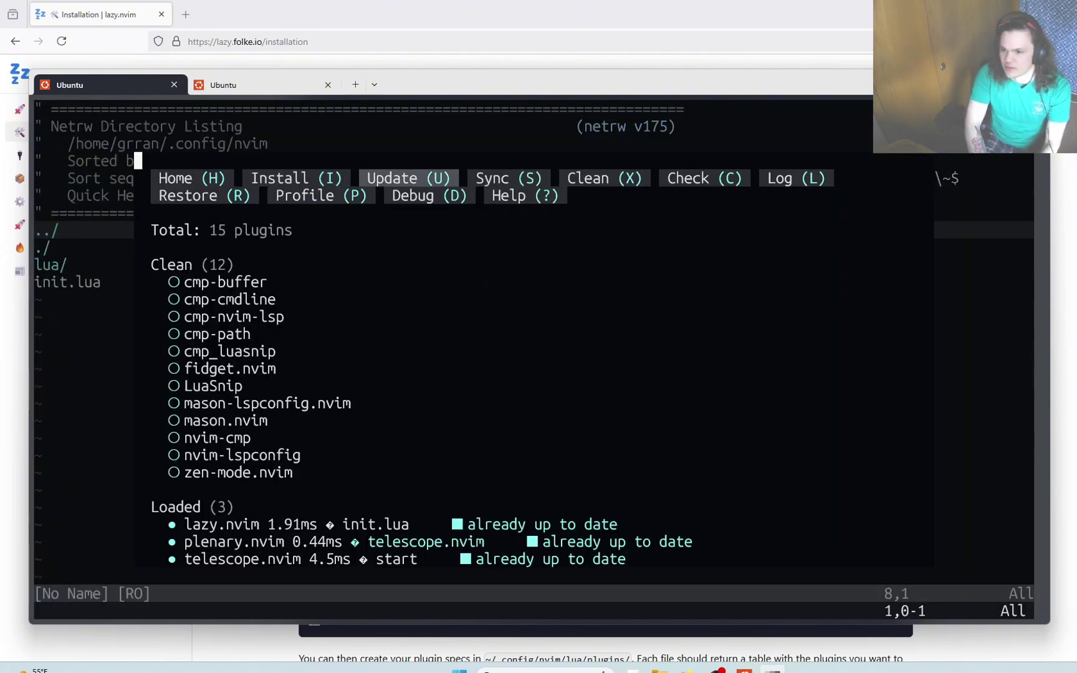
key(q)
Step: Test telescope's <leader>pf find-files picker
key(space)
key(p)
key(f)
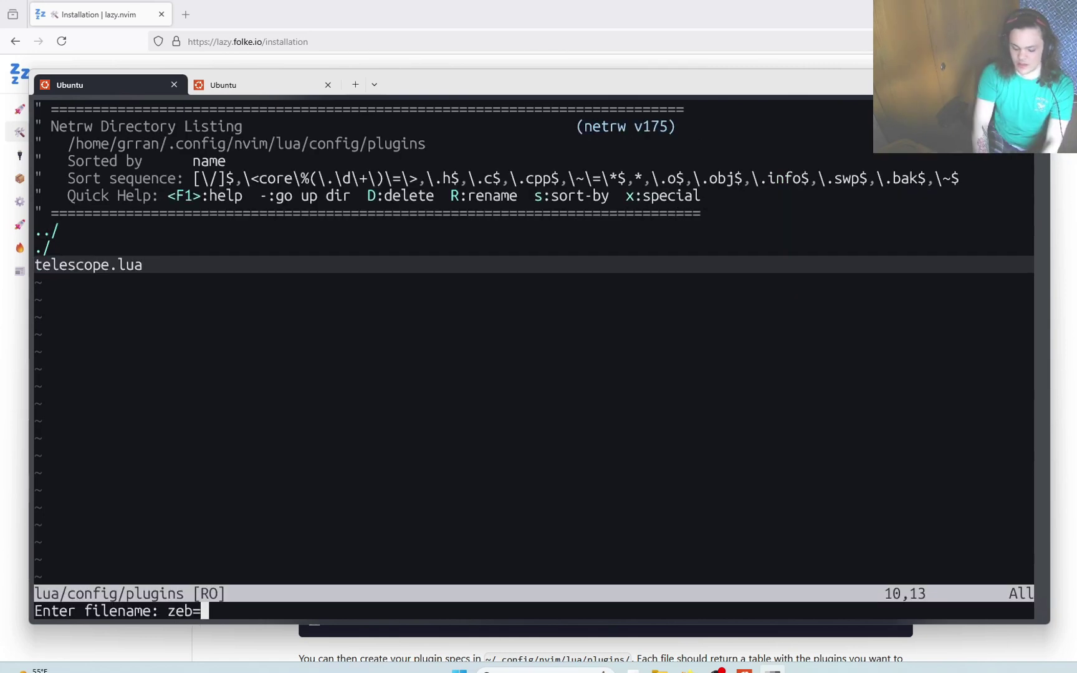
key(BackSpace)
key(BackSpace)
text(nmode.lua)
key(Return)
Step: Paste the reference zenmode.lua spec and delete its ColorMyPencils line
click(676, 622)
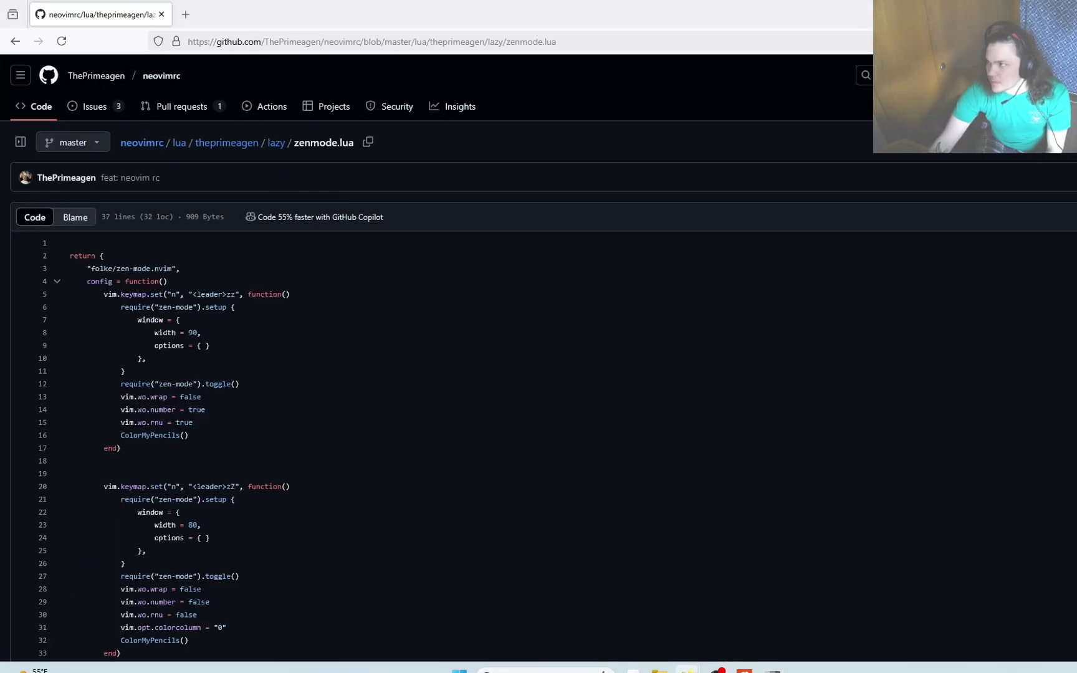
key(alt+Tab)
key(k)
key(k)
key(k)
key(k)
key(k)
key(d)
key(d)
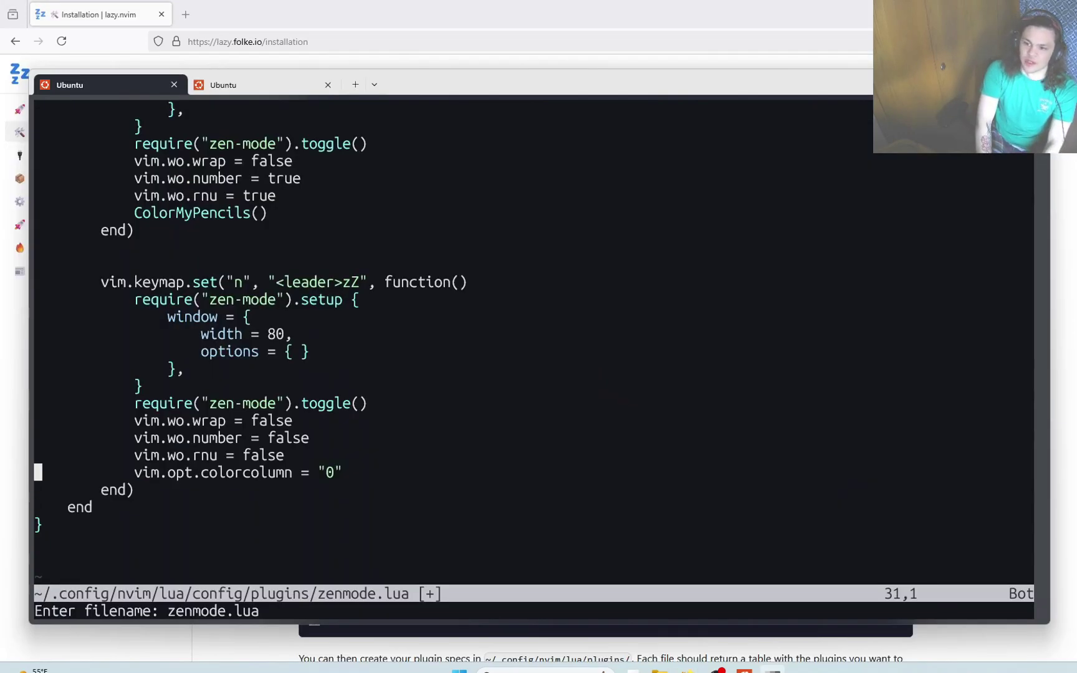
key(k)
key(k)
key(k)
text(:)
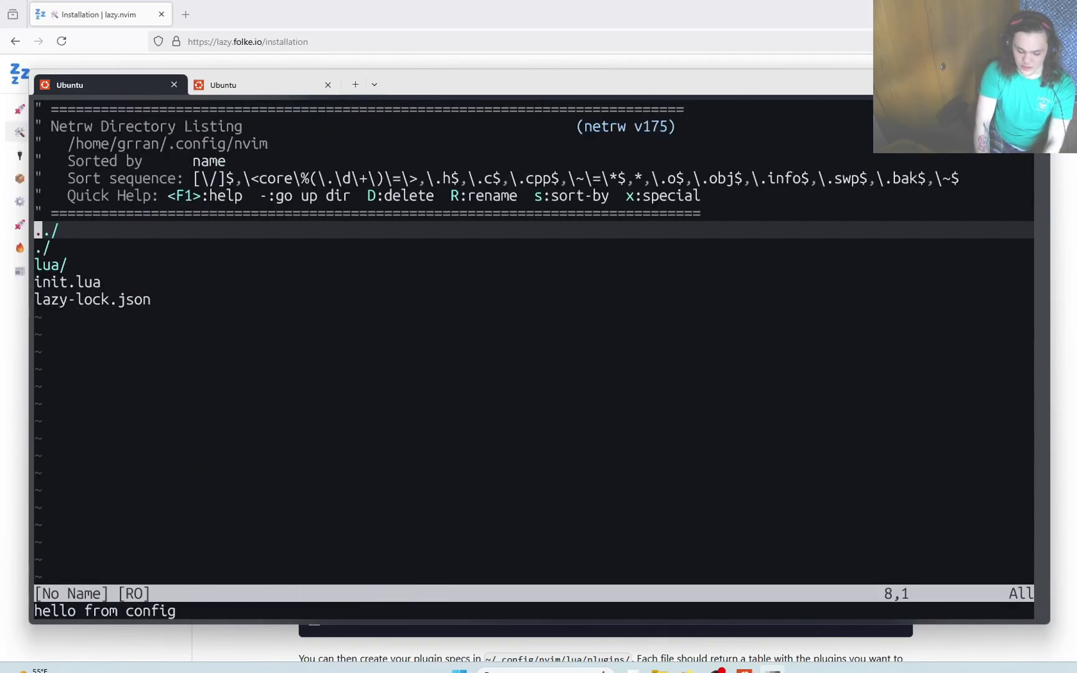
Step: Toggle zen mode with <leader>z to test it, then quit
key(space)
key(z)
key(z)
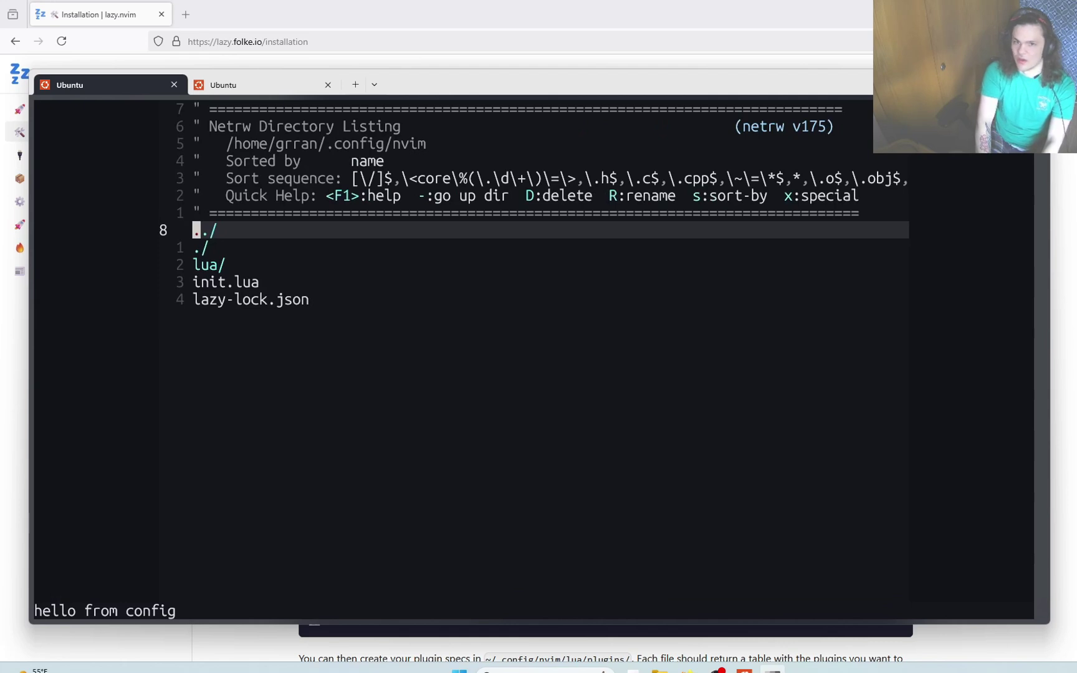
text(:q)
key(Return)
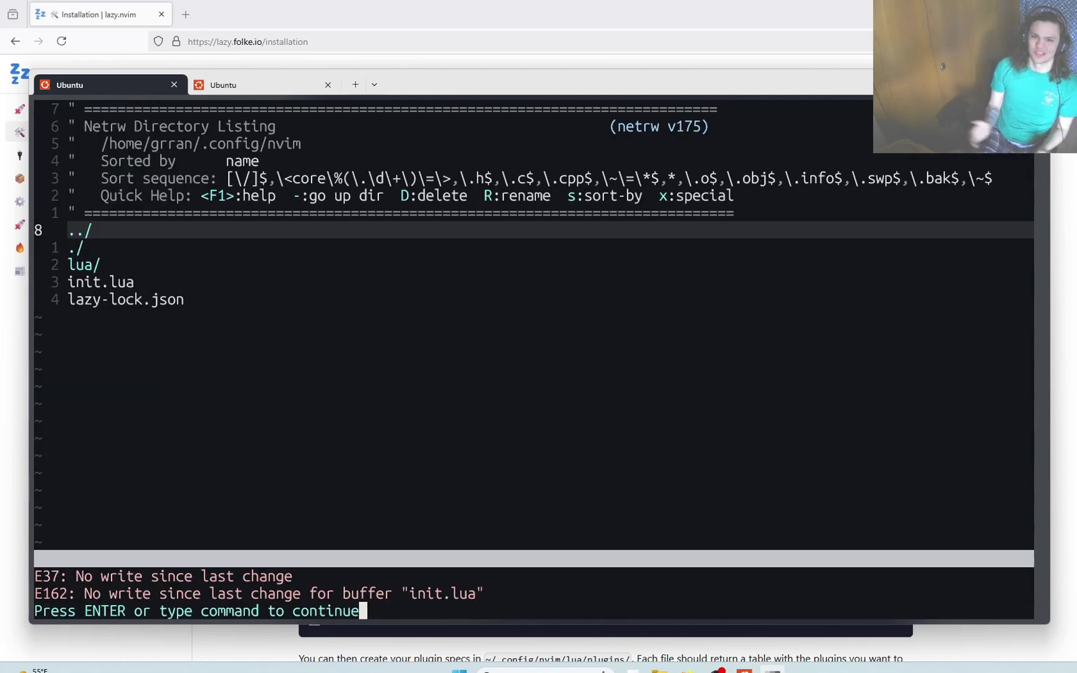